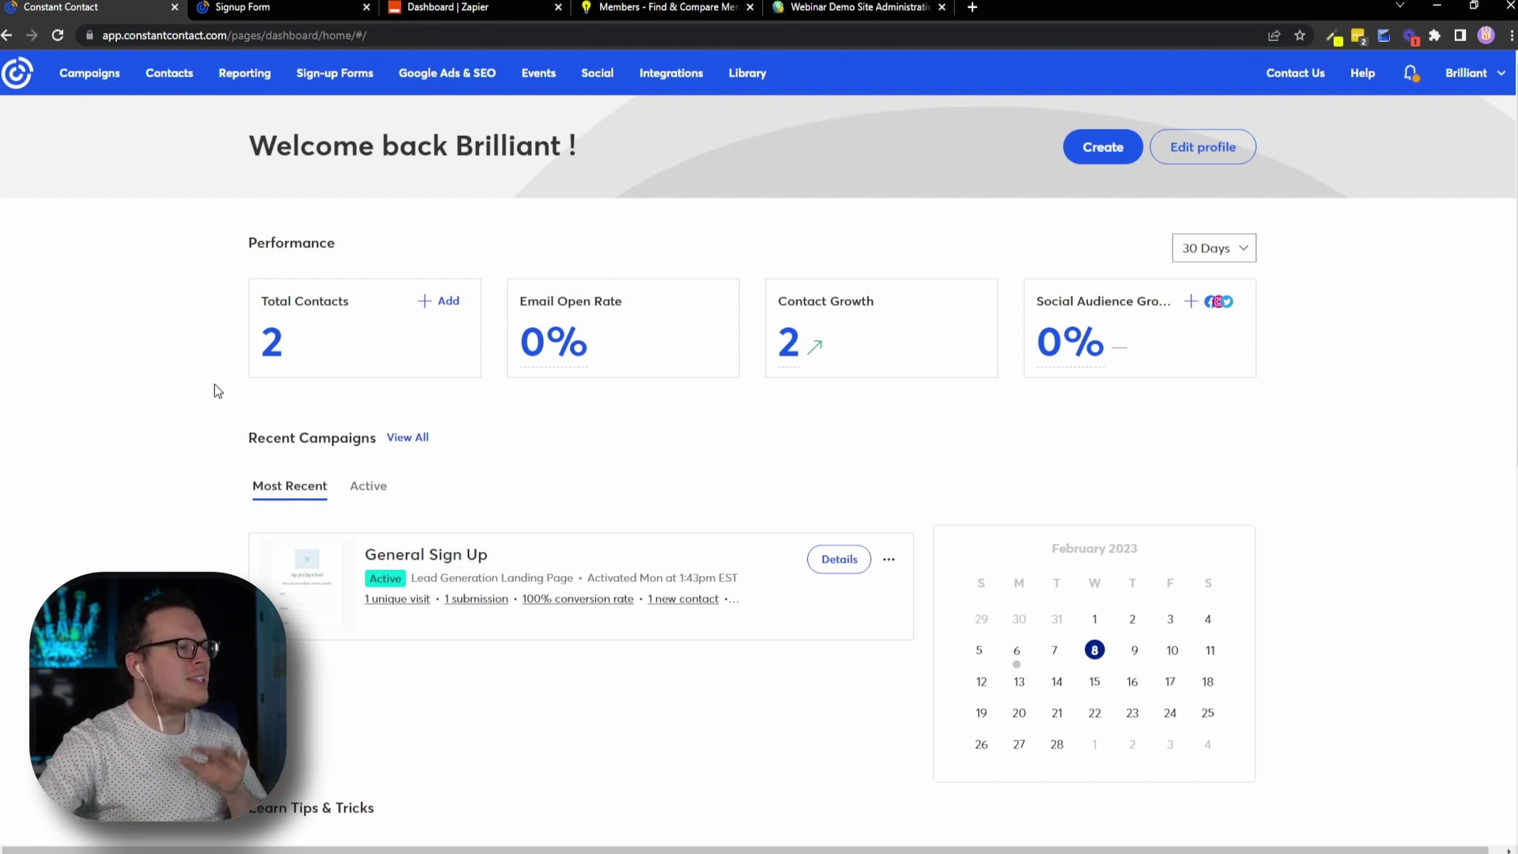
Step: Open Constant Contact's Sign-up forms list and preview the available form types without creating one
{"action": "left_click", "coordinate": [338, 78]}
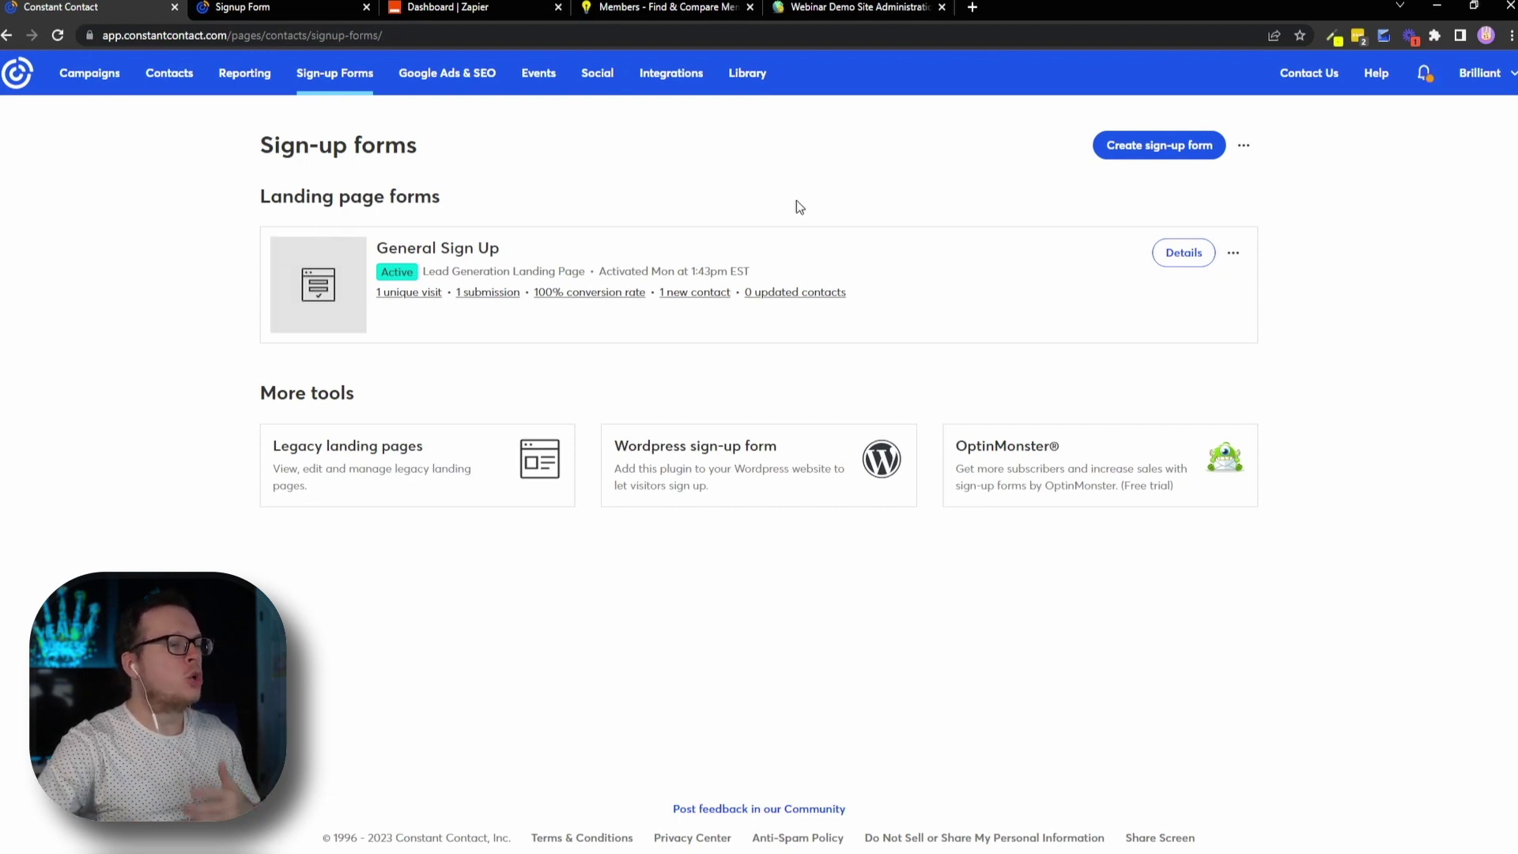
{"action": "left_click", "coordinate": [1124, 151]}
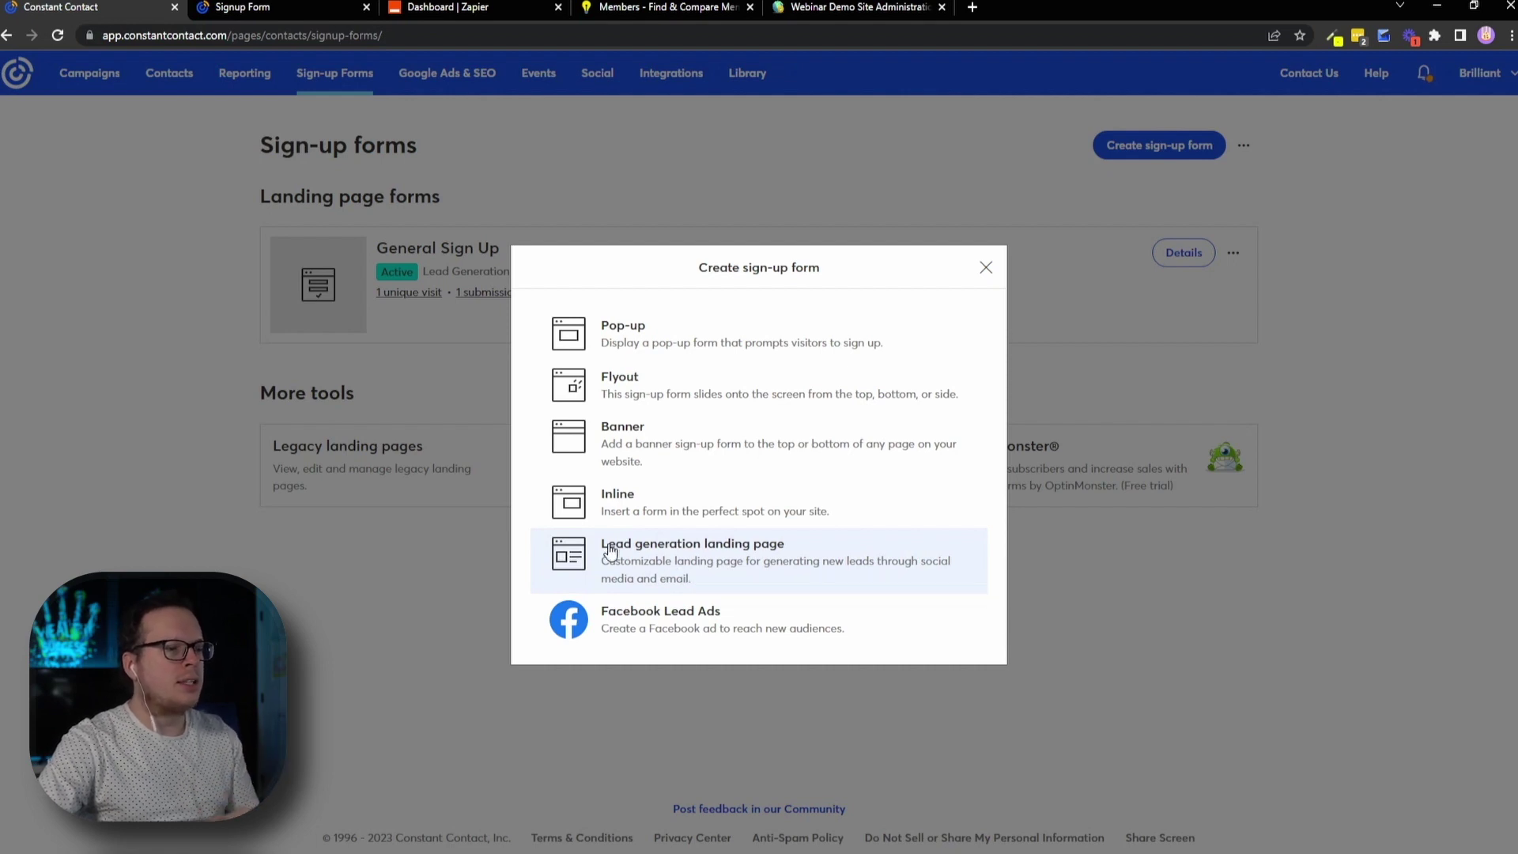
{"action": "left_click", "coordinate": [191, 406]}
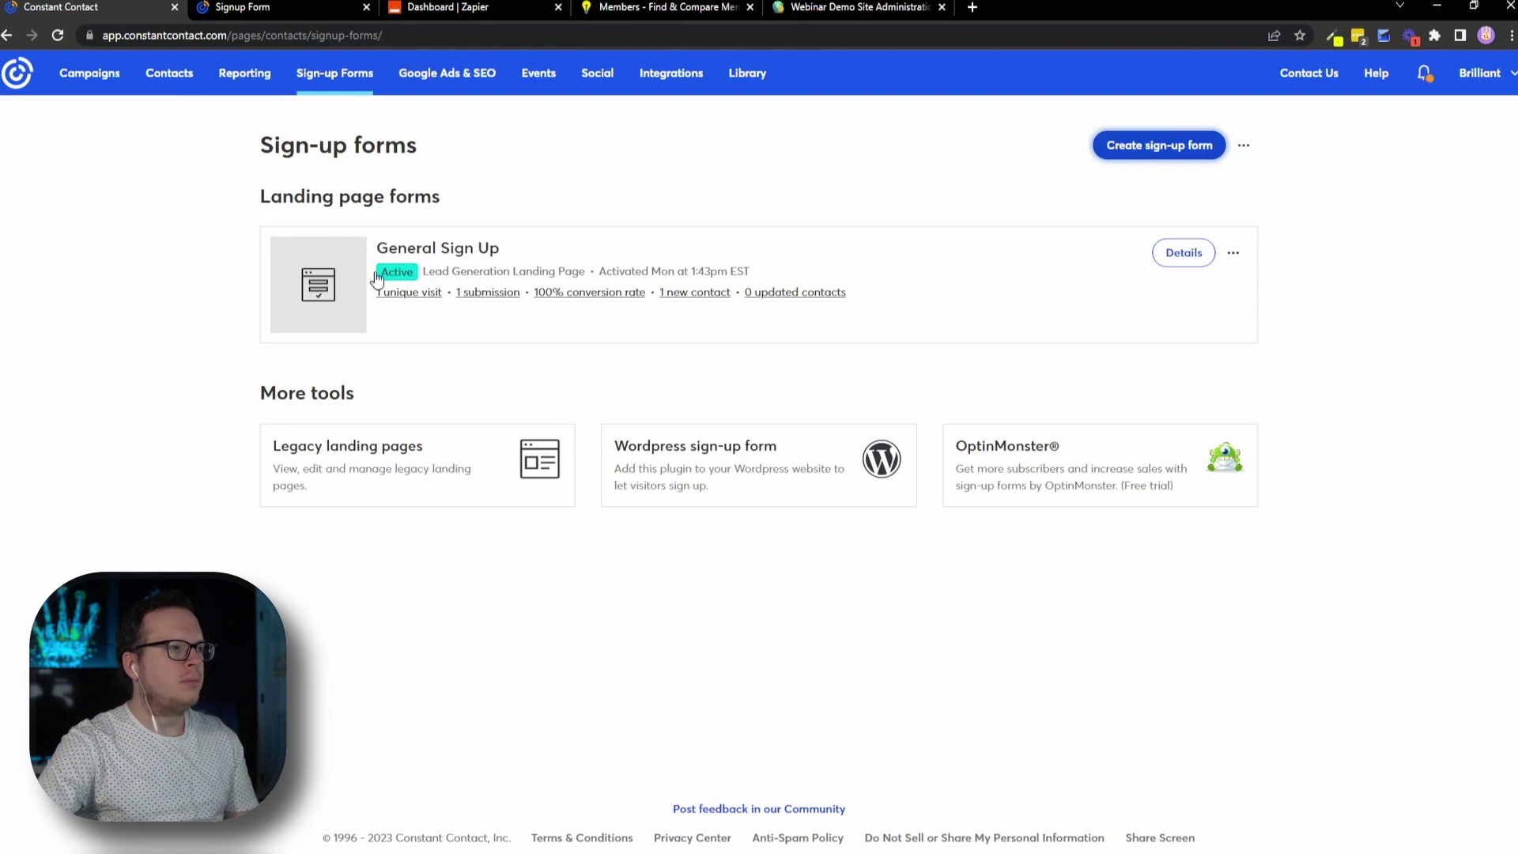
Step: Preview the public Signup Form, then switch to the Brilliant Directories Members - Find & Compare page
{"action": "left_click", "coordinate": [269, 12]}
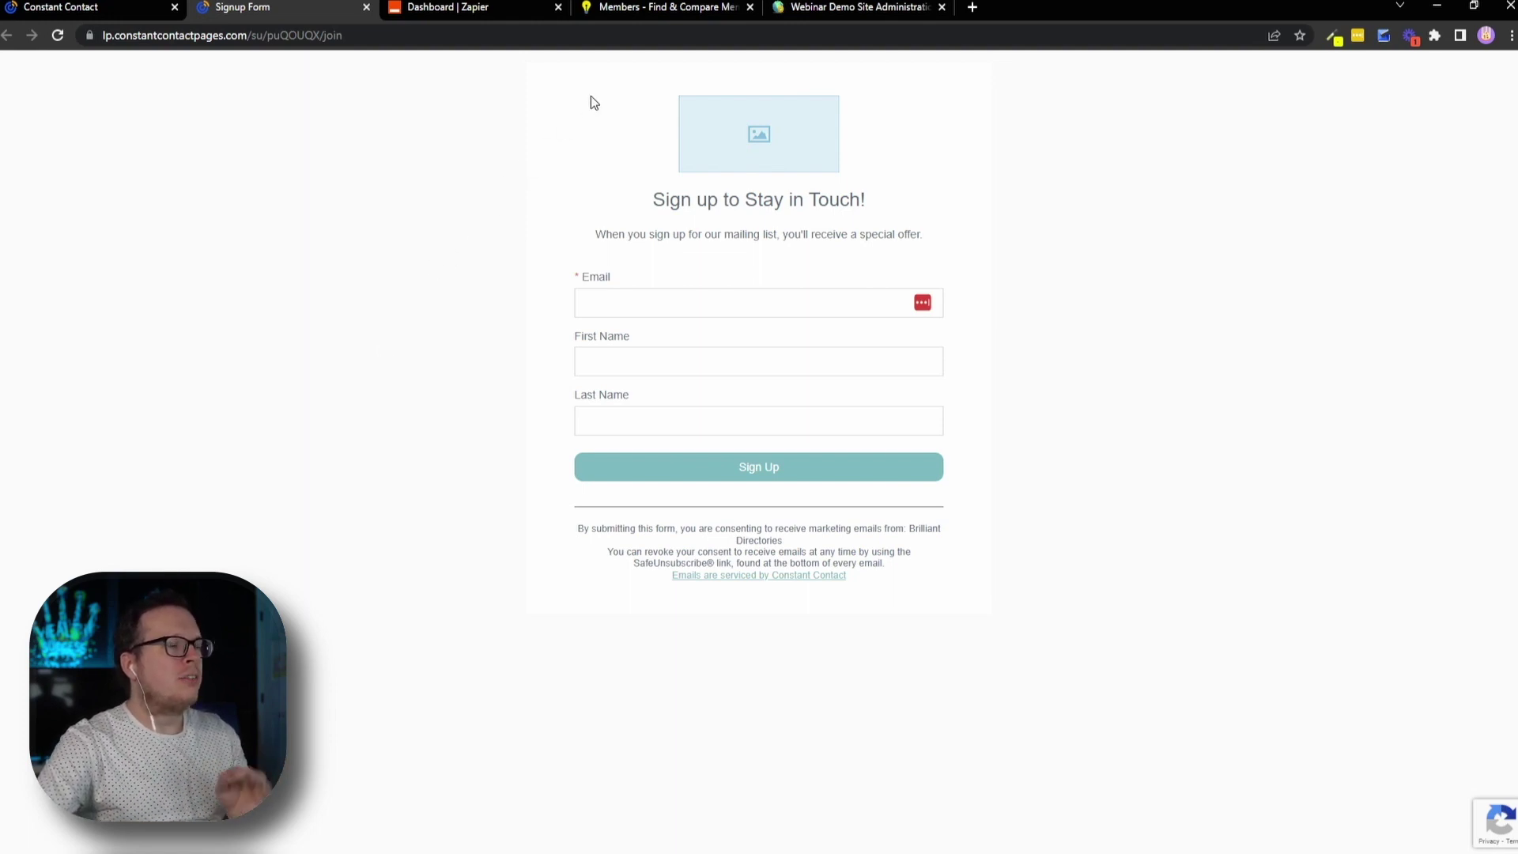
{"action": "left_click", "coordinate": [615, 9]}
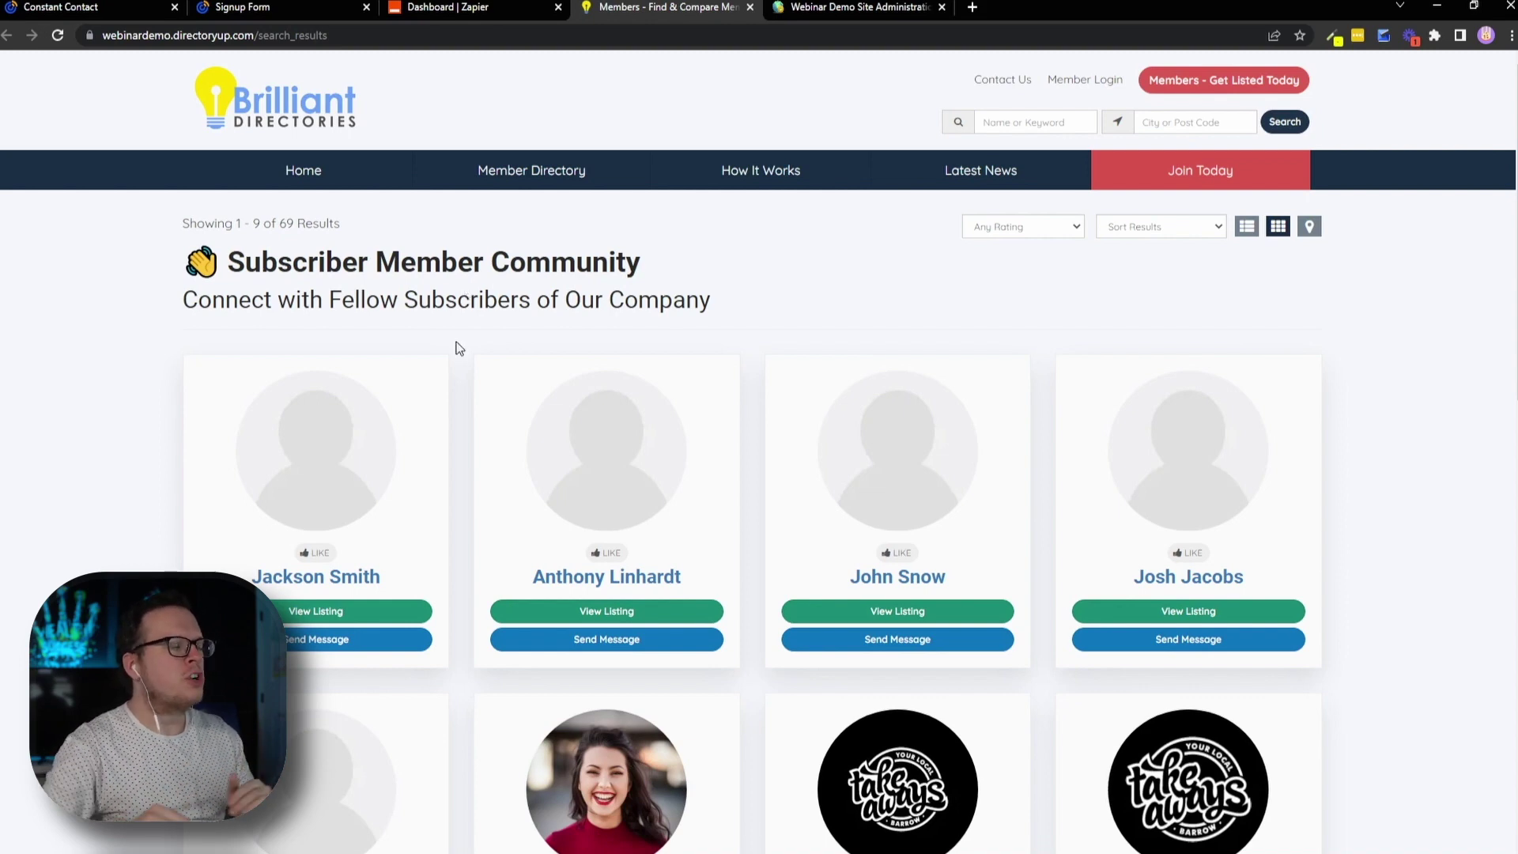
Step: Create a new Zap triggered by New Contact in Constant Contact
{"action": "left_click", "coordinate": [459, 7]}
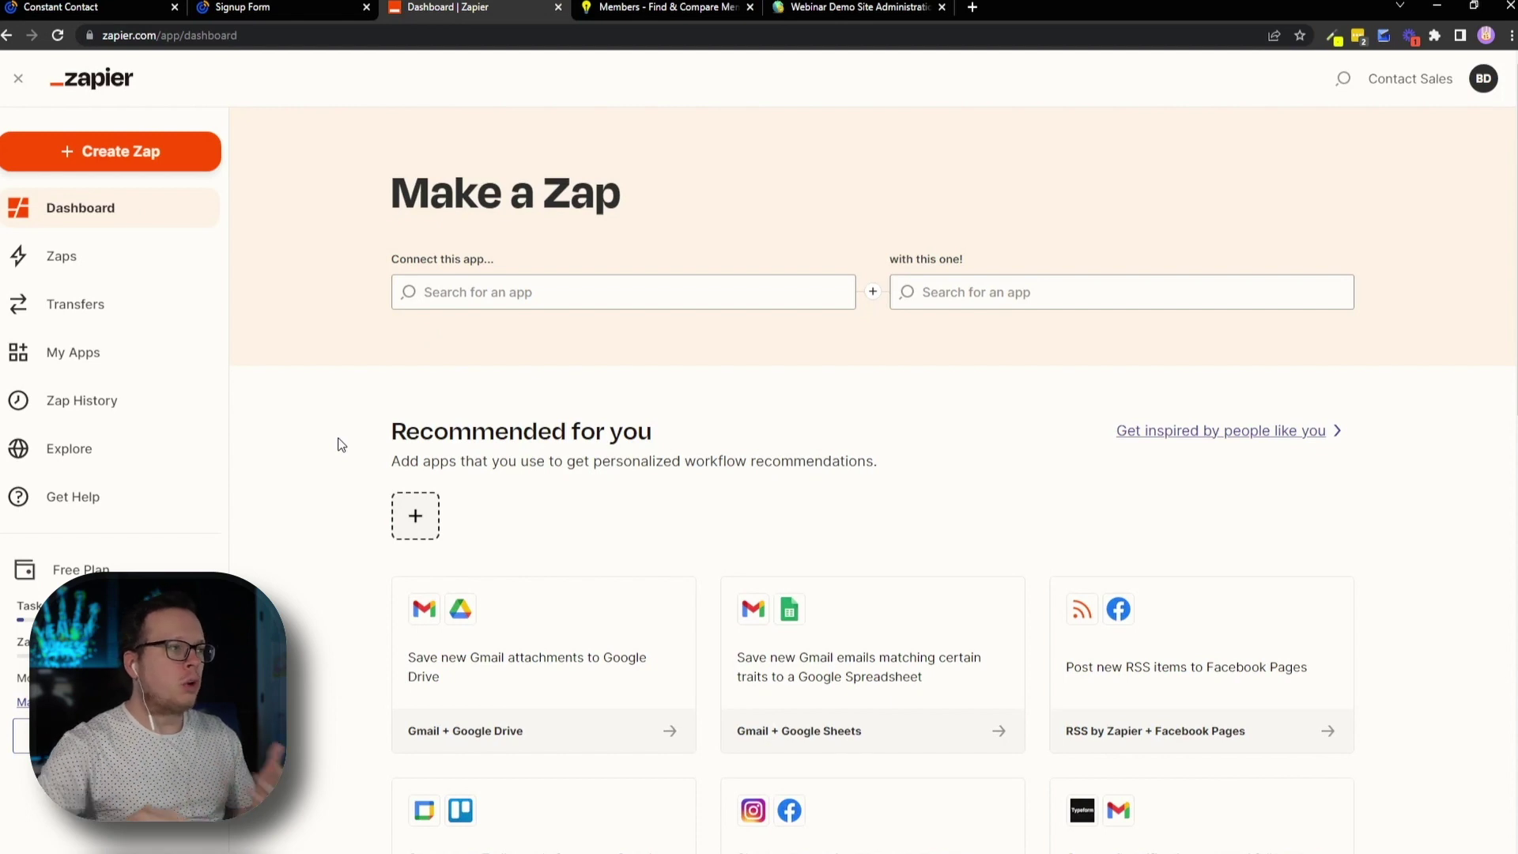
{"action": "left_click", "coordinate": [123, 158]}
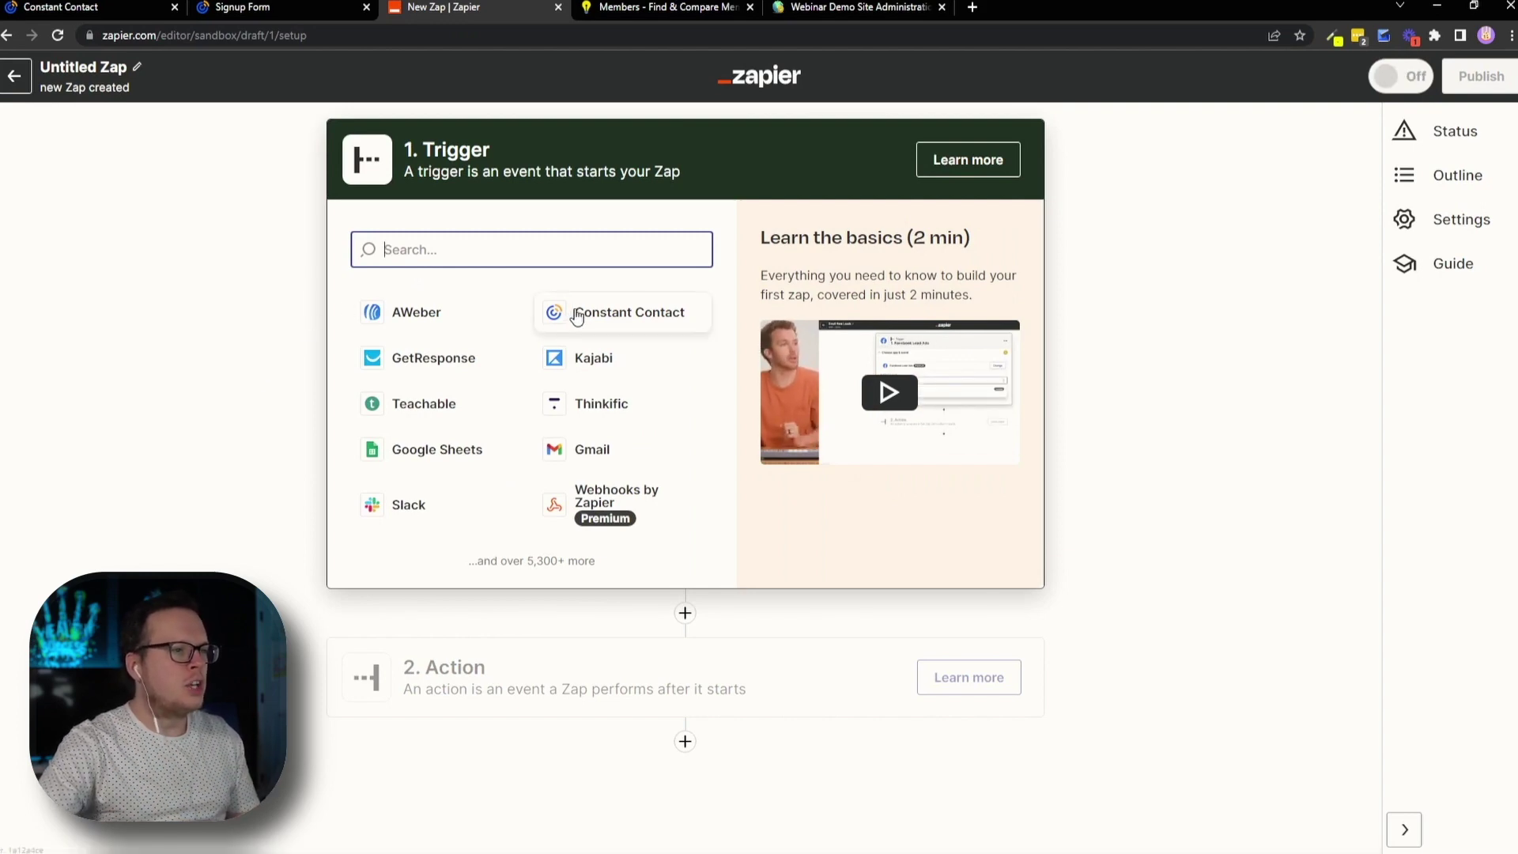
{"action": "left_click", "coordinate": [535, 313]}
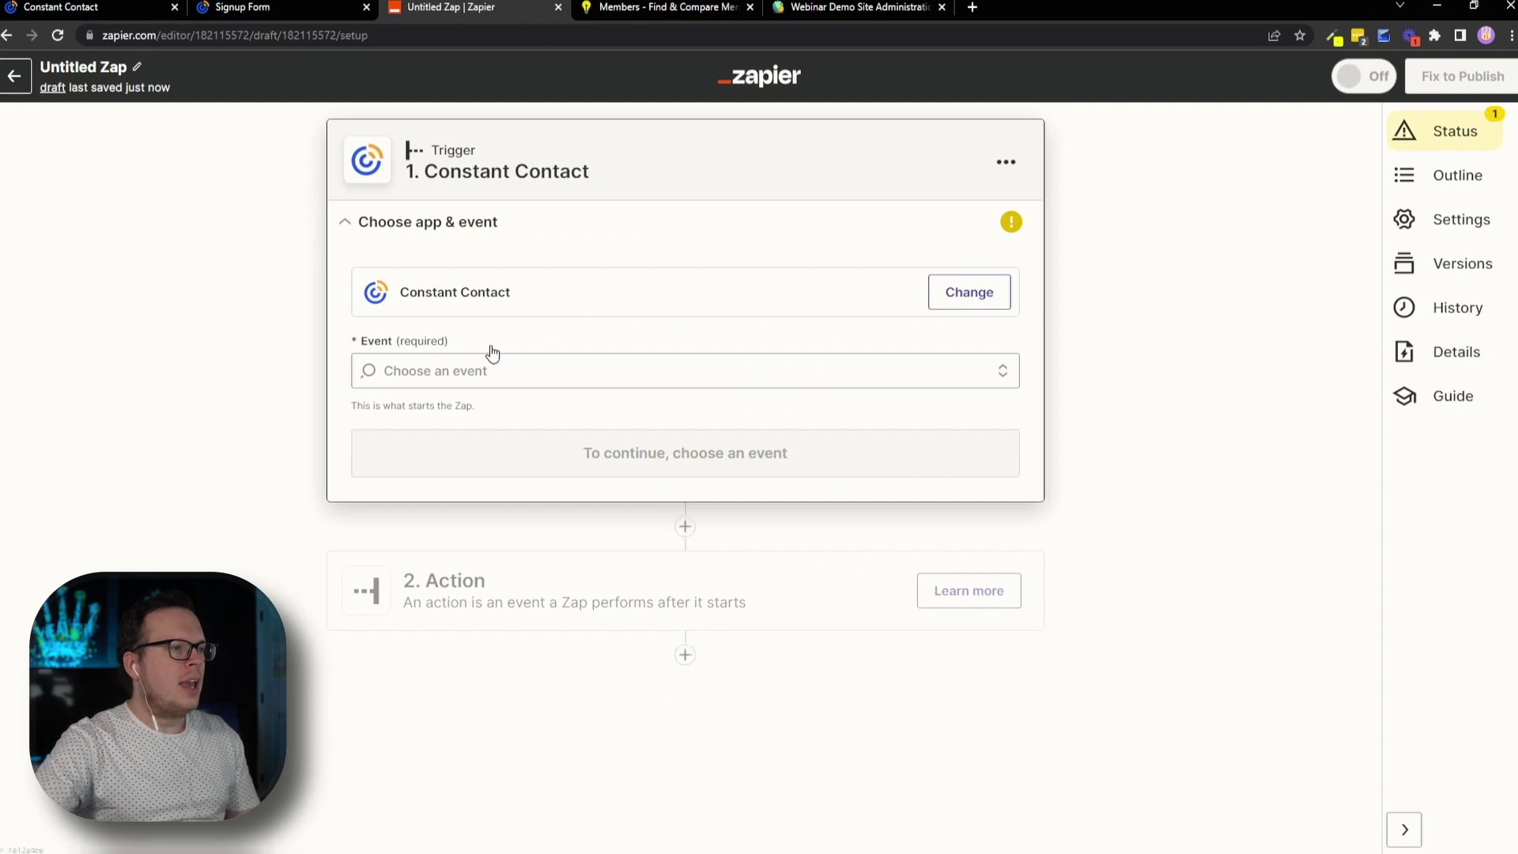
{"action": "left_click", "coordinate": [479, 377]}
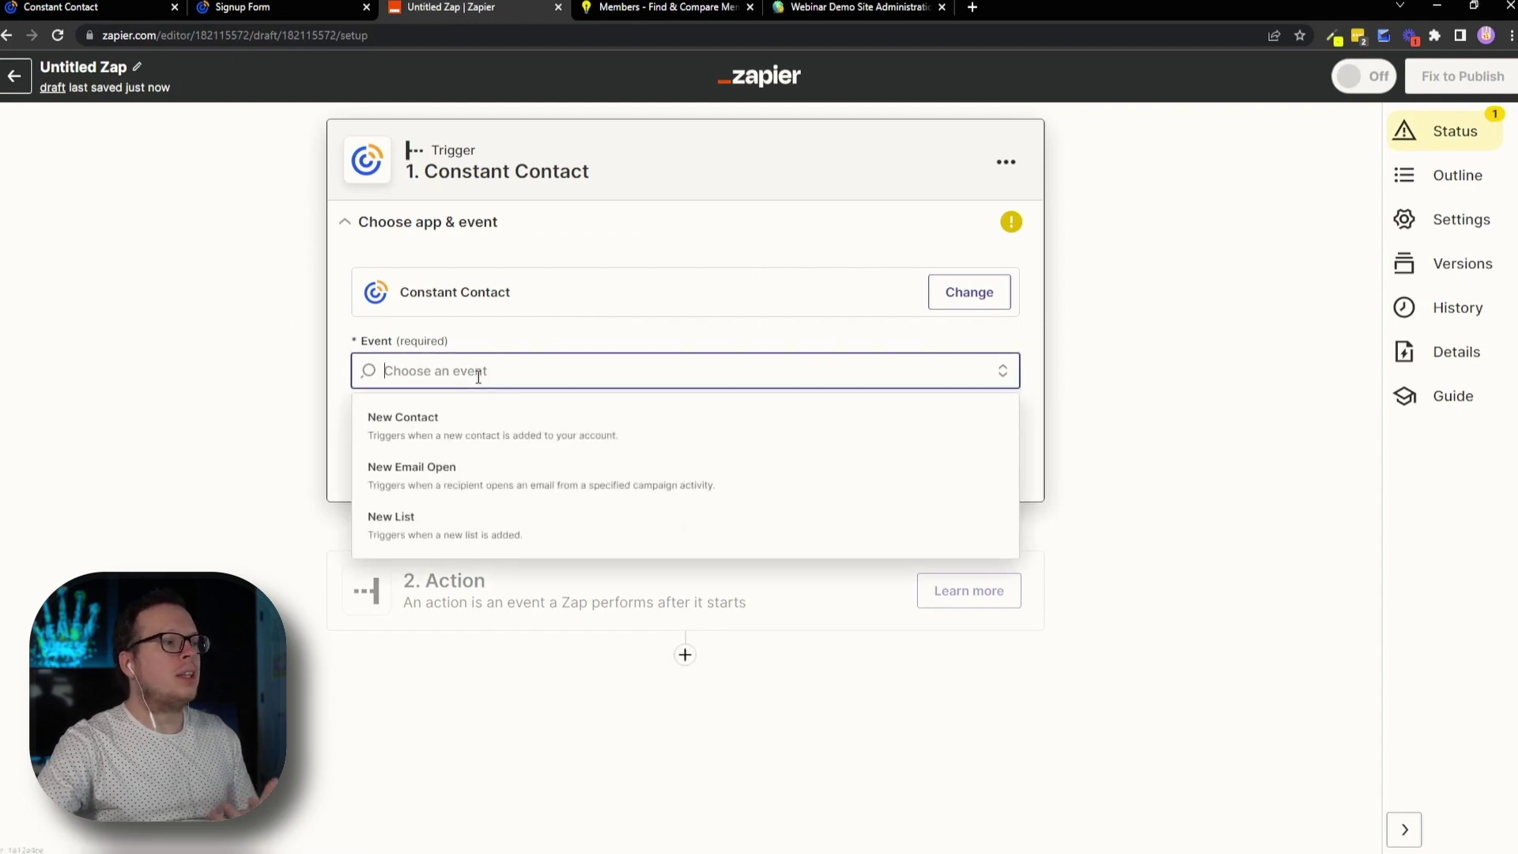
{"action": "left_click", "coordinate": [456, 427]}
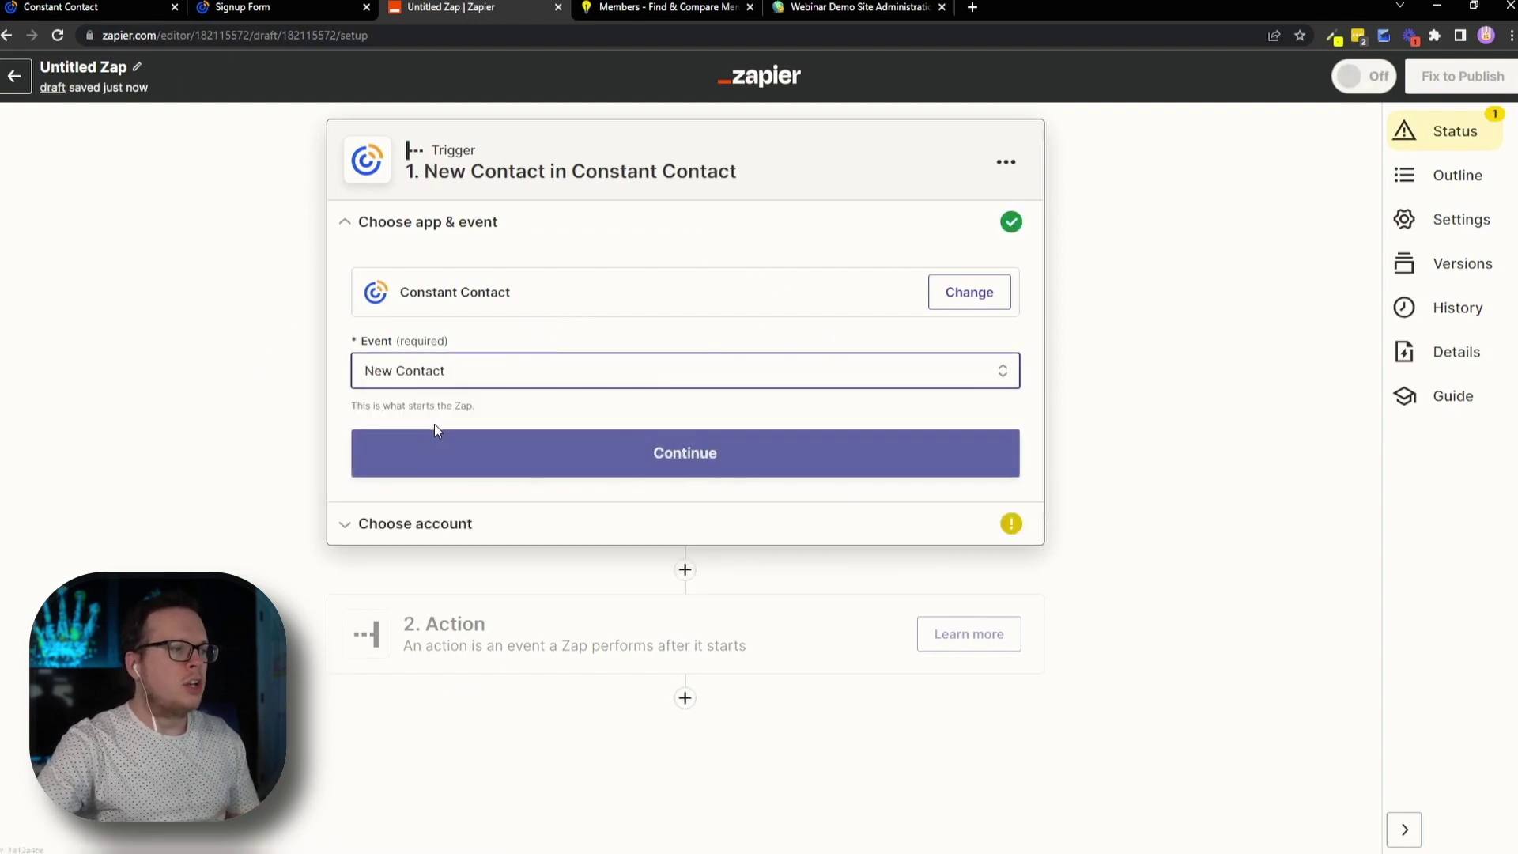
{"action": "left_click", "coordinate": [648, 453]}
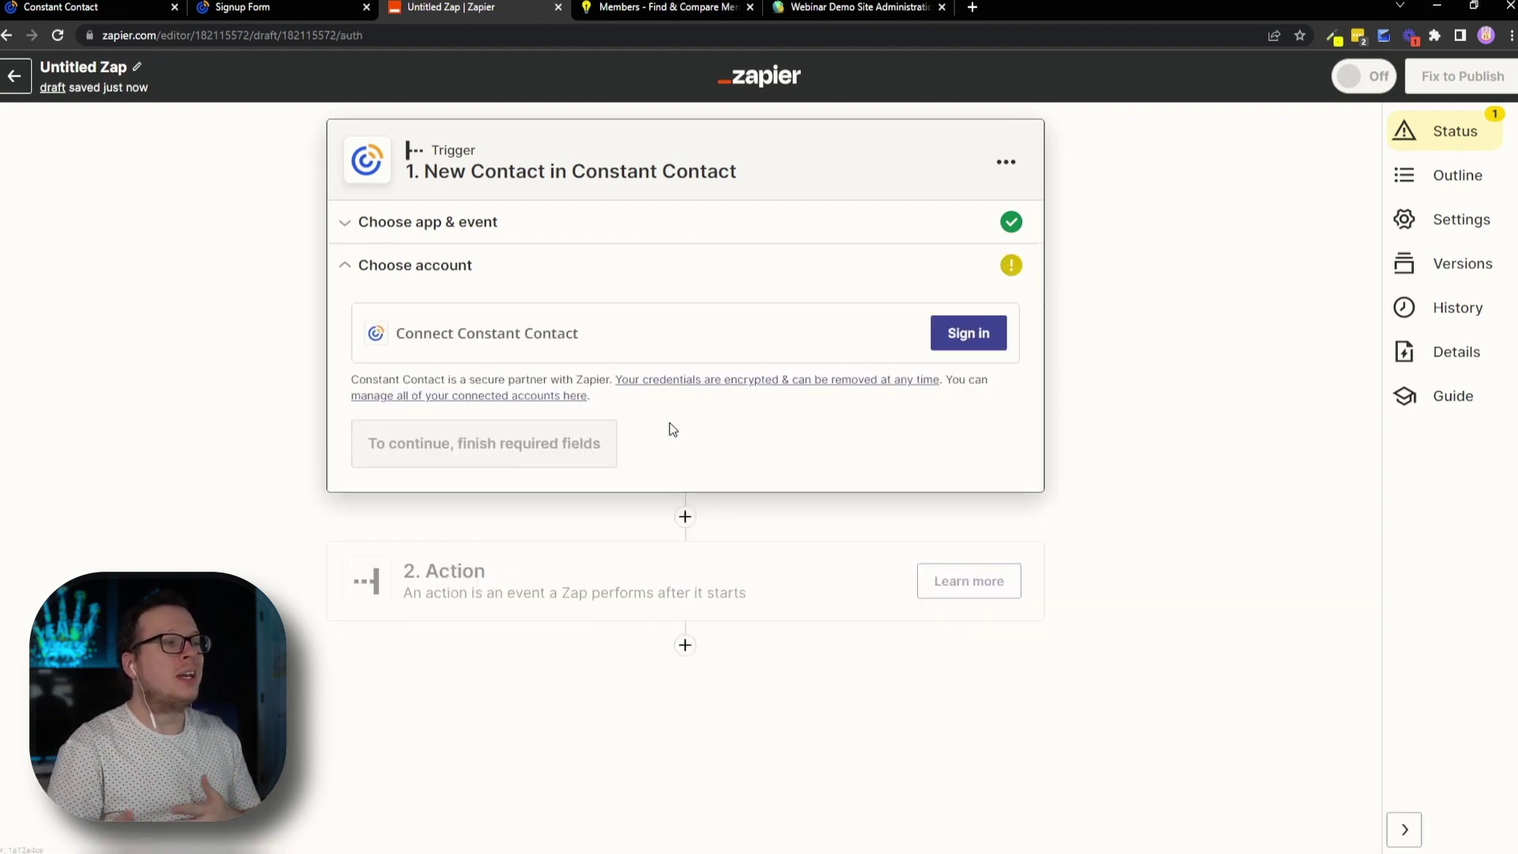
Step: Sign in to the Constant Contact account and test the trigger to pull a sample contact
{"action": "left_click", "coordinate": [960, 338]}
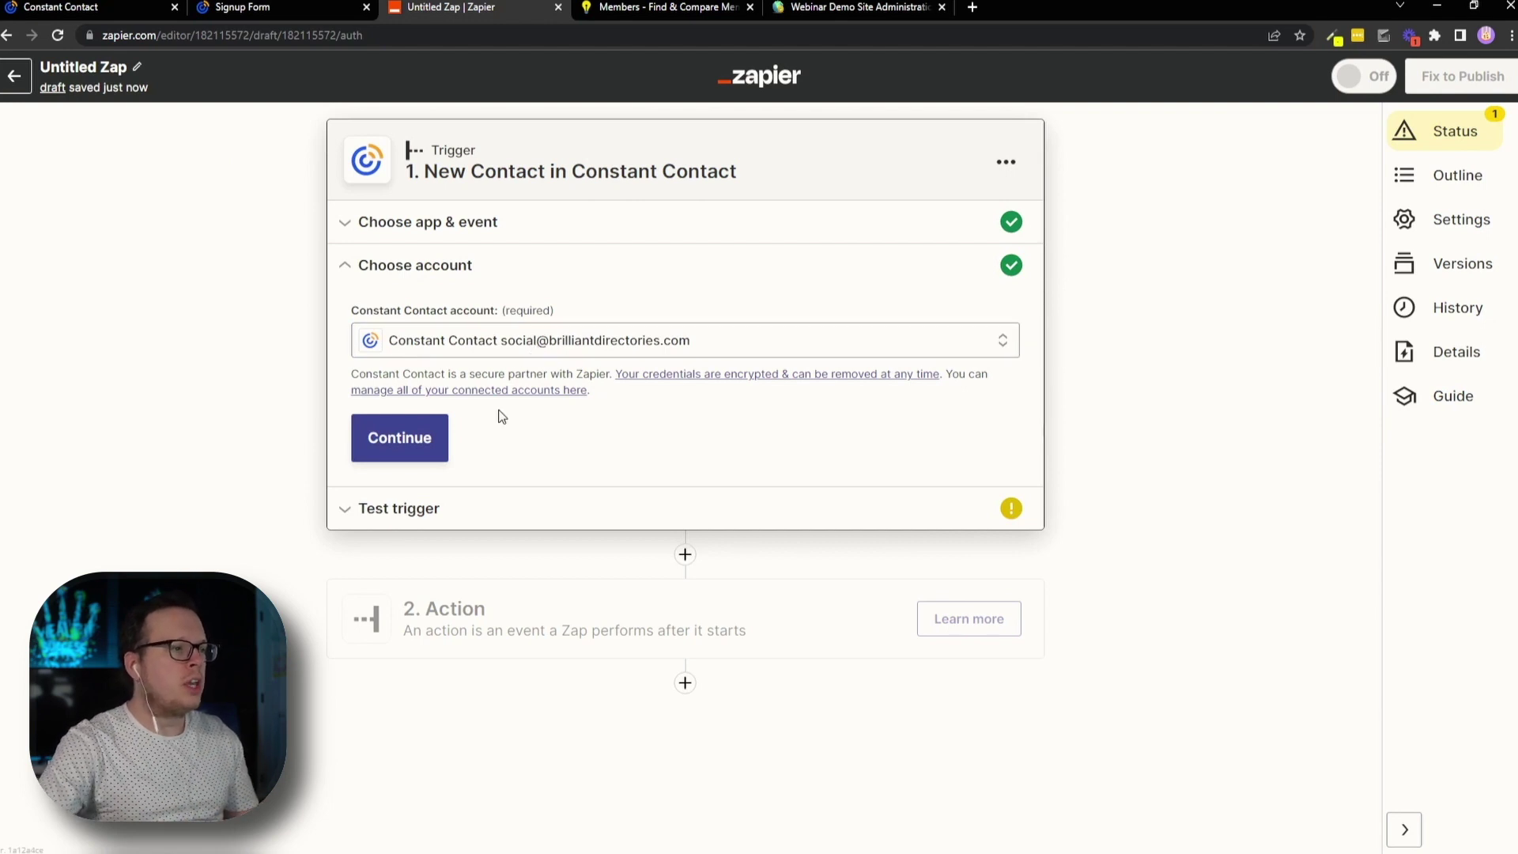
{"action": "left_click", "coordinate": [413, 442]}
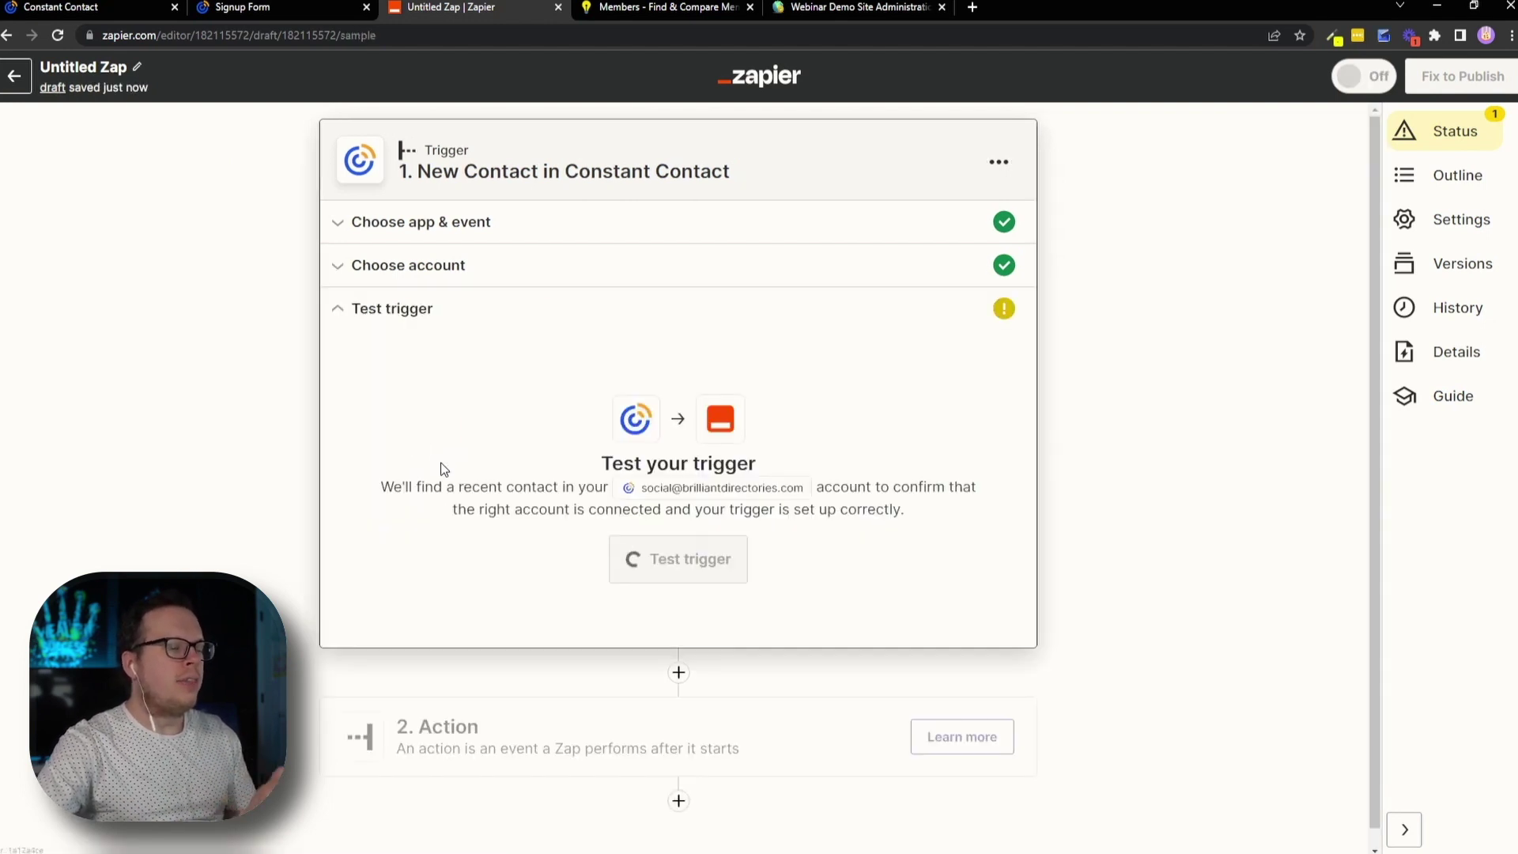
{"action": "left_click", "coordinate": [668, 574]}
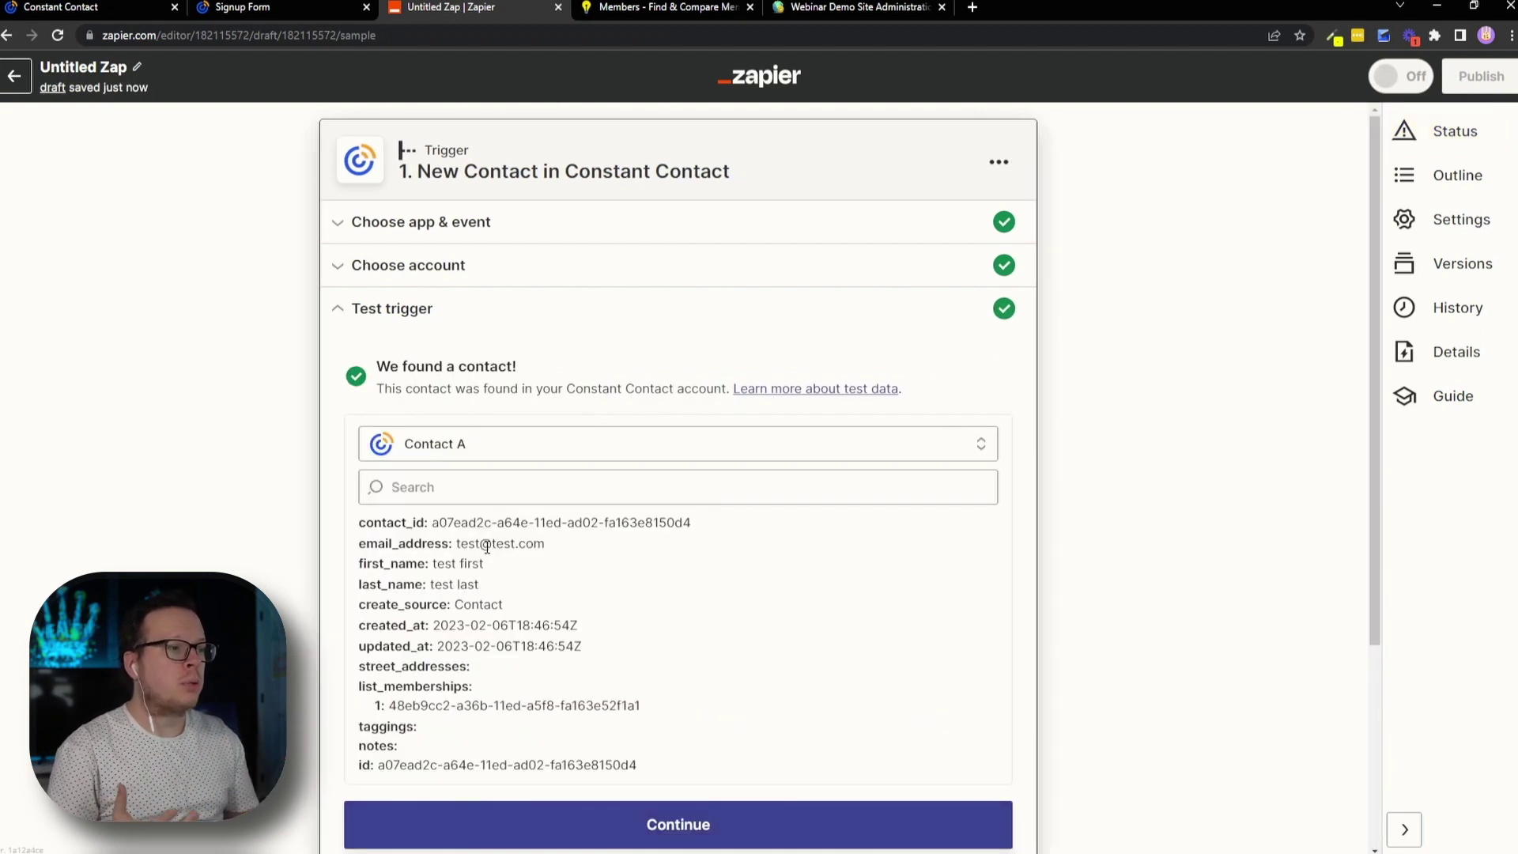
{"action": "left_click_drag", "start_coordinate": [387, 370], "coordinate": [472, 369]}
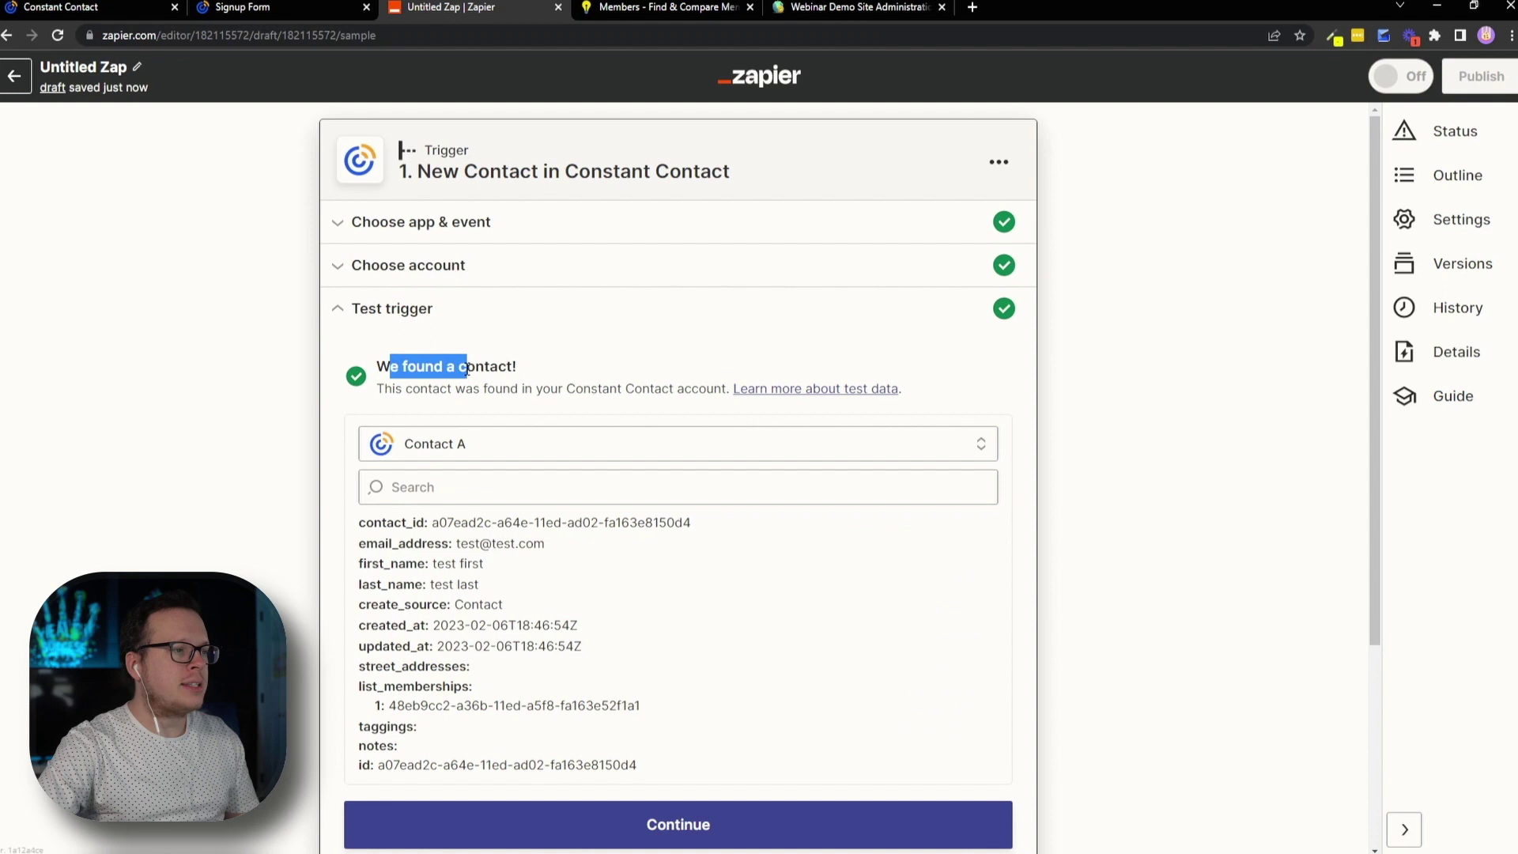
{"action": "left_click", "coordinate": [491, 363]}
{"action": "scroll", "coordinate": [334, 533], "scroll_direction": "down", "scroll_amount": 1}
{"action": "scroll", "coordinate": [333, 533], "scroll_direction": "down", "scroll_amount": 2}
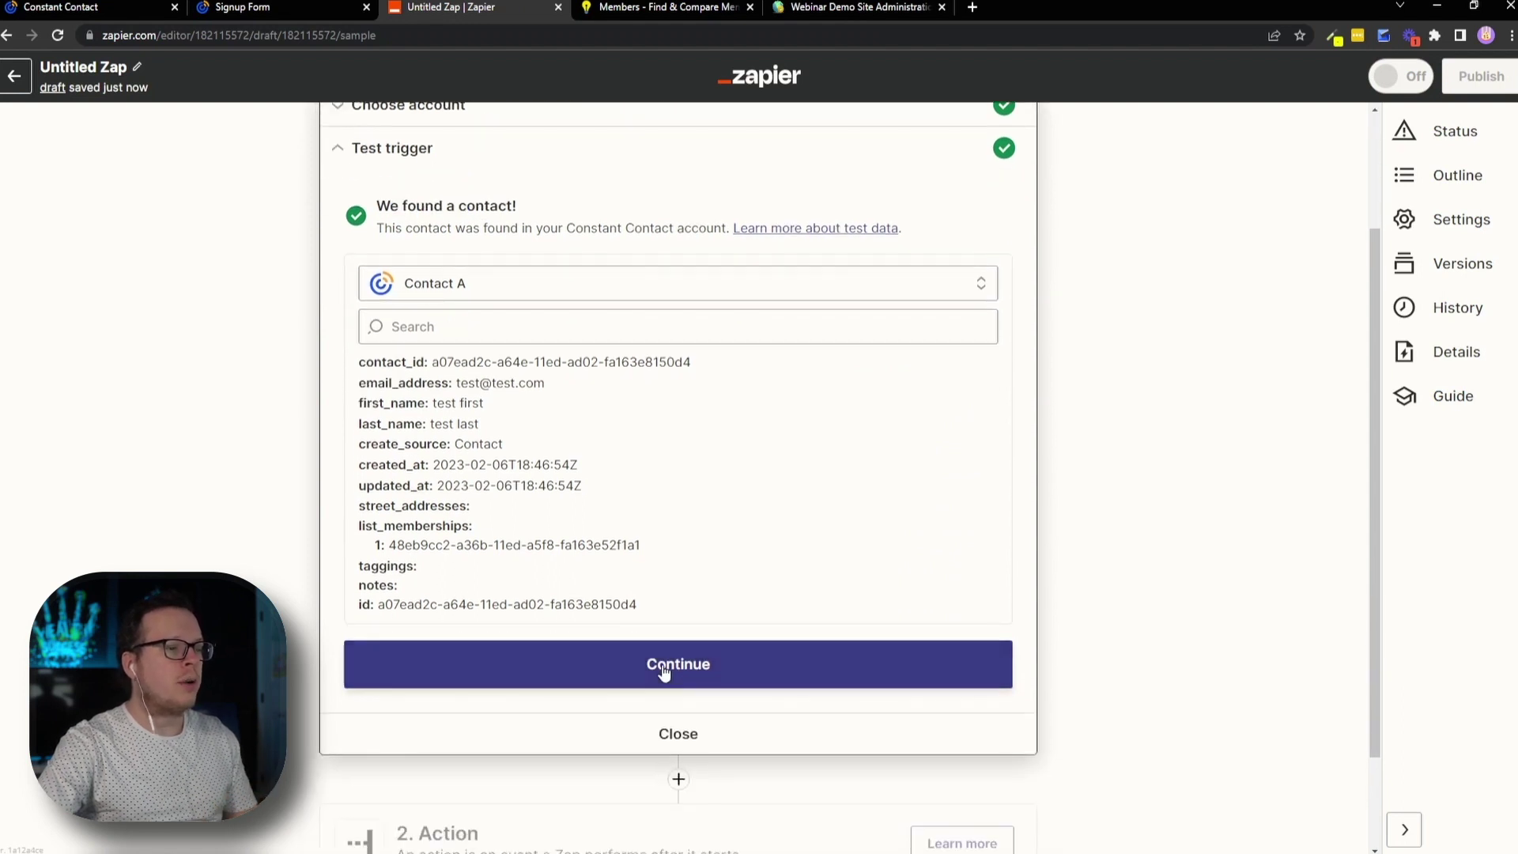
{"action": "left_click", "coordinate": [663, 667]}
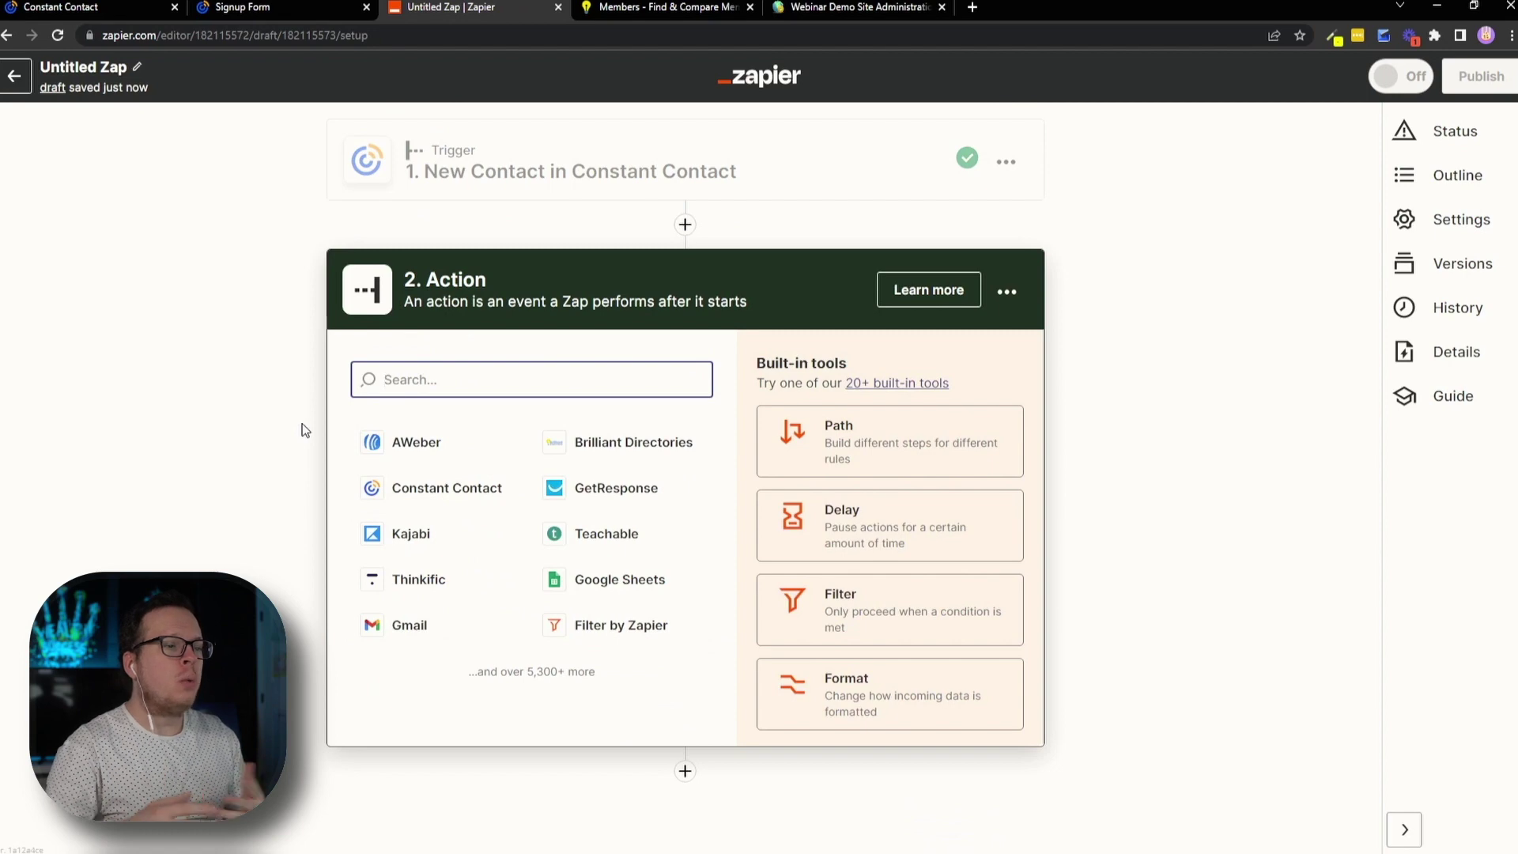
Step: Set the action to Create User in Brilliant Directories and begin connecting its account
{"action": "left_click", "coordinate": [585, 452]}
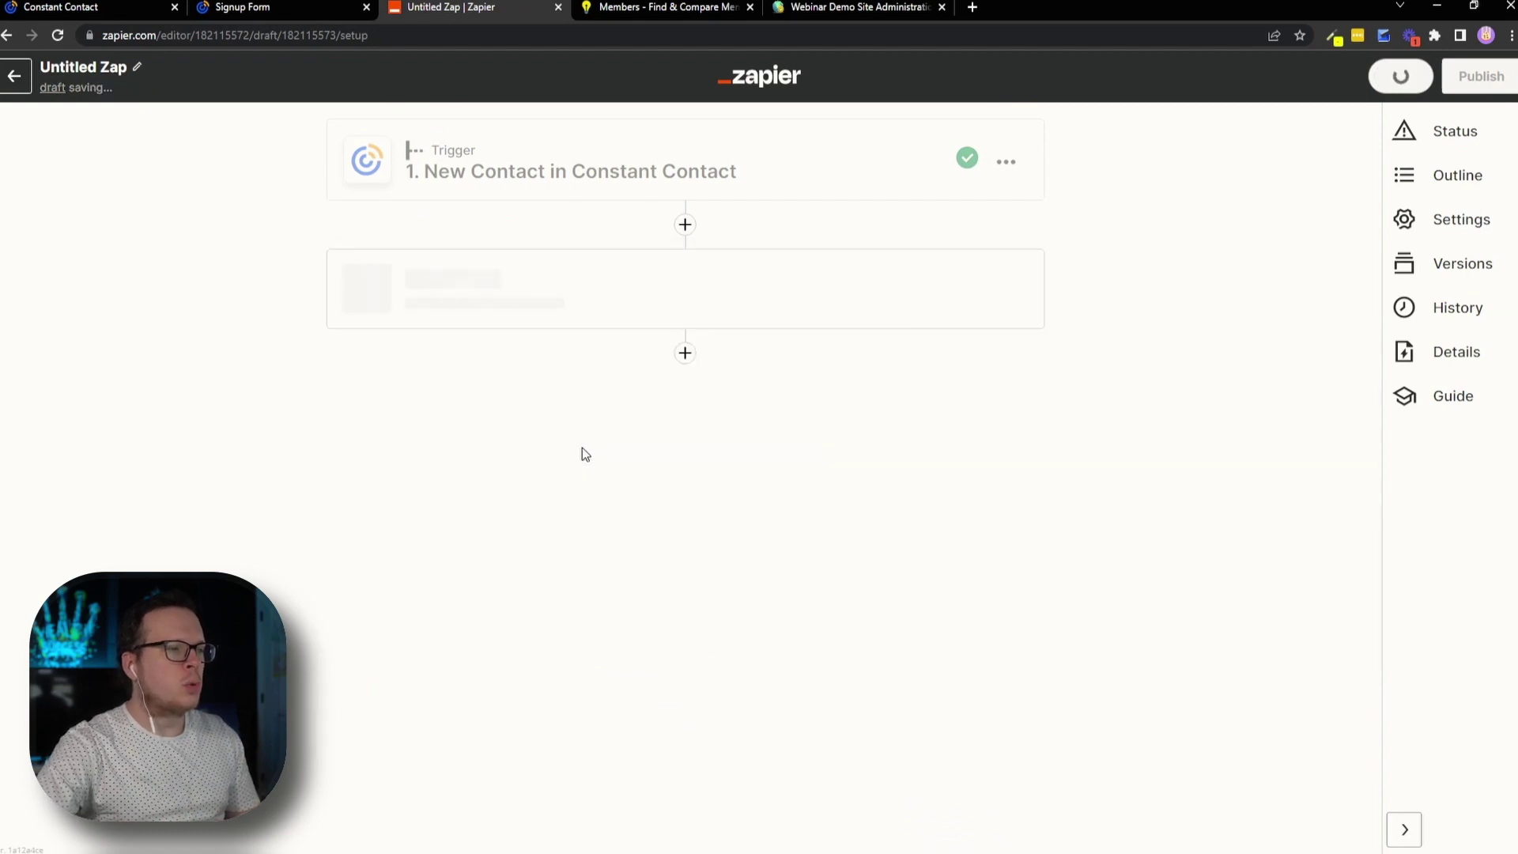
{"action": "left_click", "coordinate": [493, 501]}
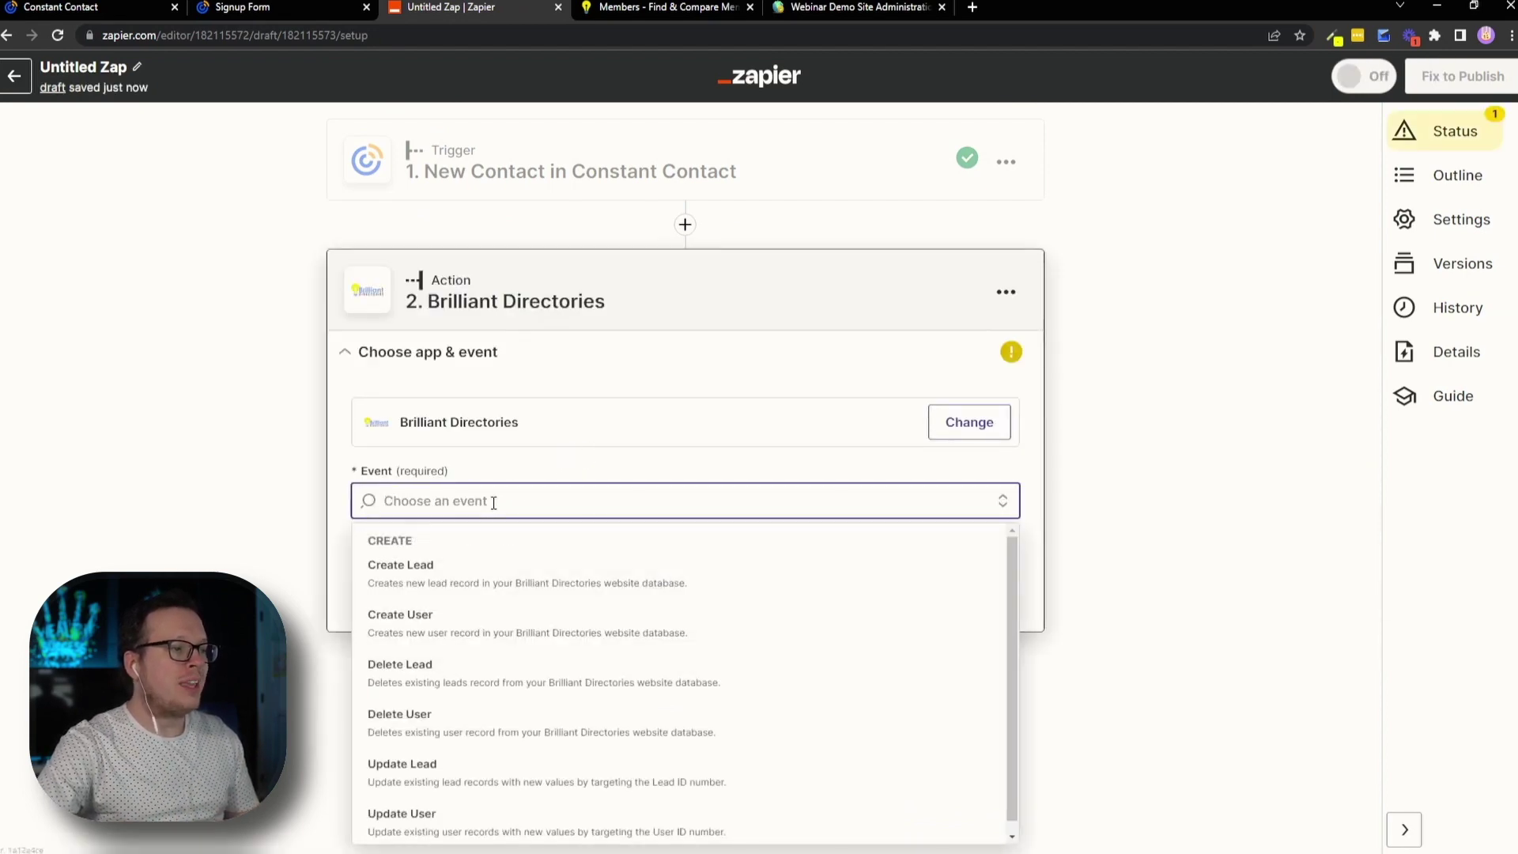
{"action": "left_click", "coordinate": [458, 626]}
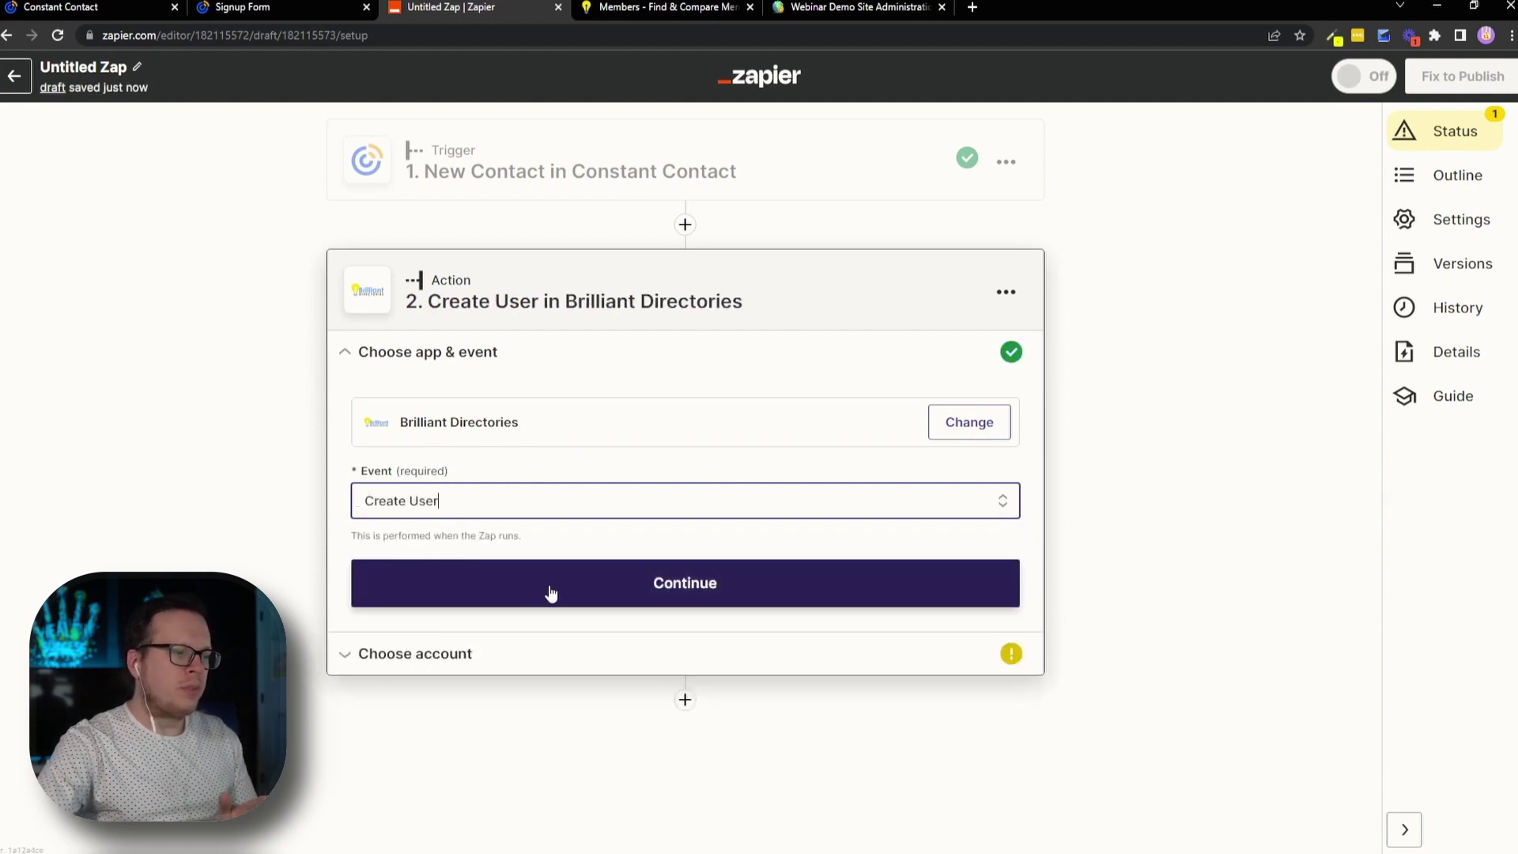
{"action": "left_click", "coordinate": [550, 592]}
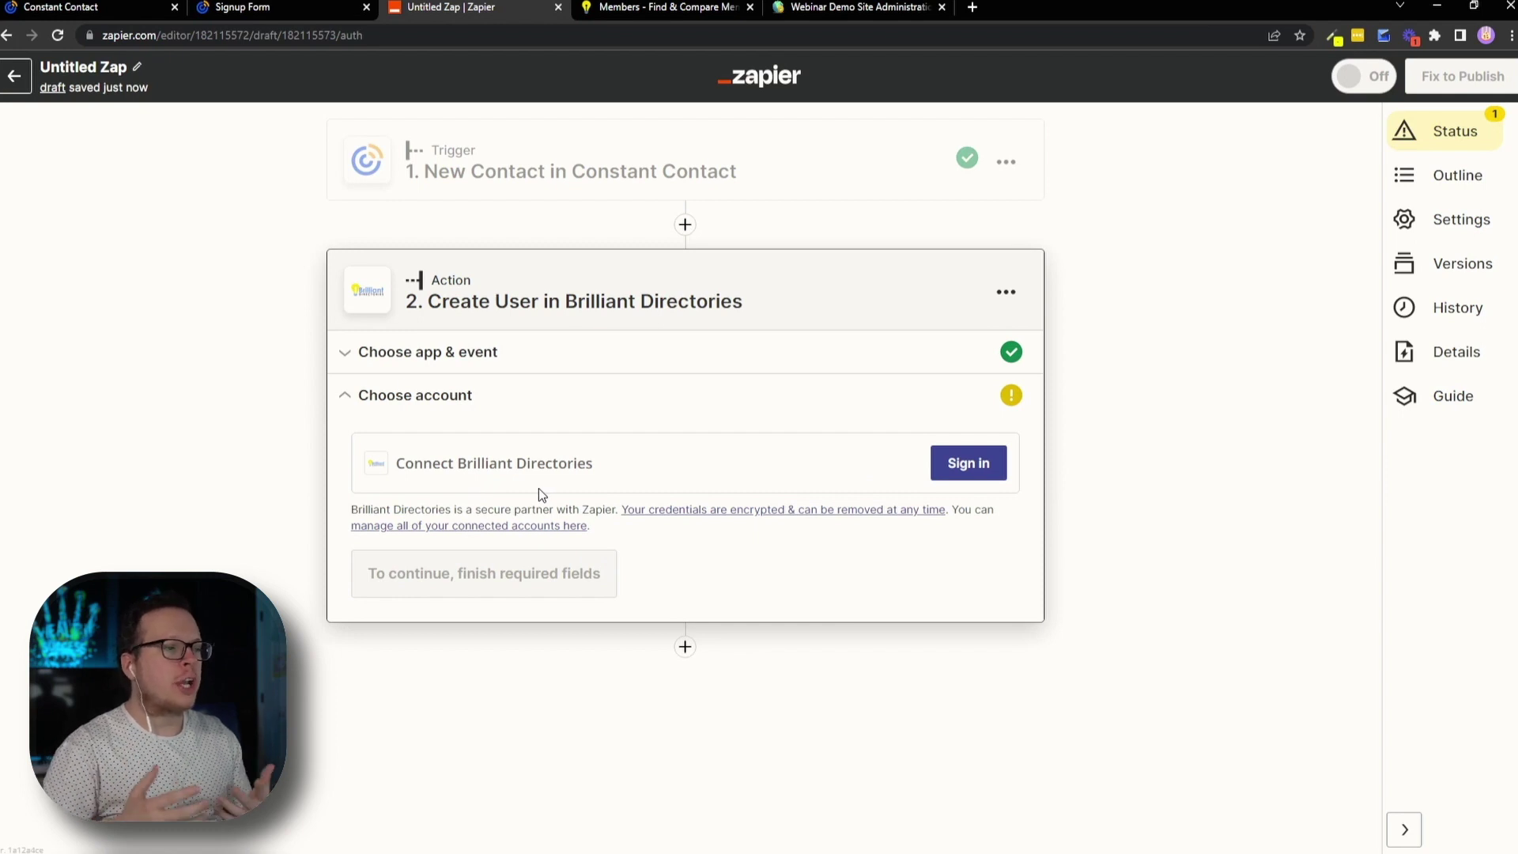
{"action": "left_click", "coordinate": [943, 474]}
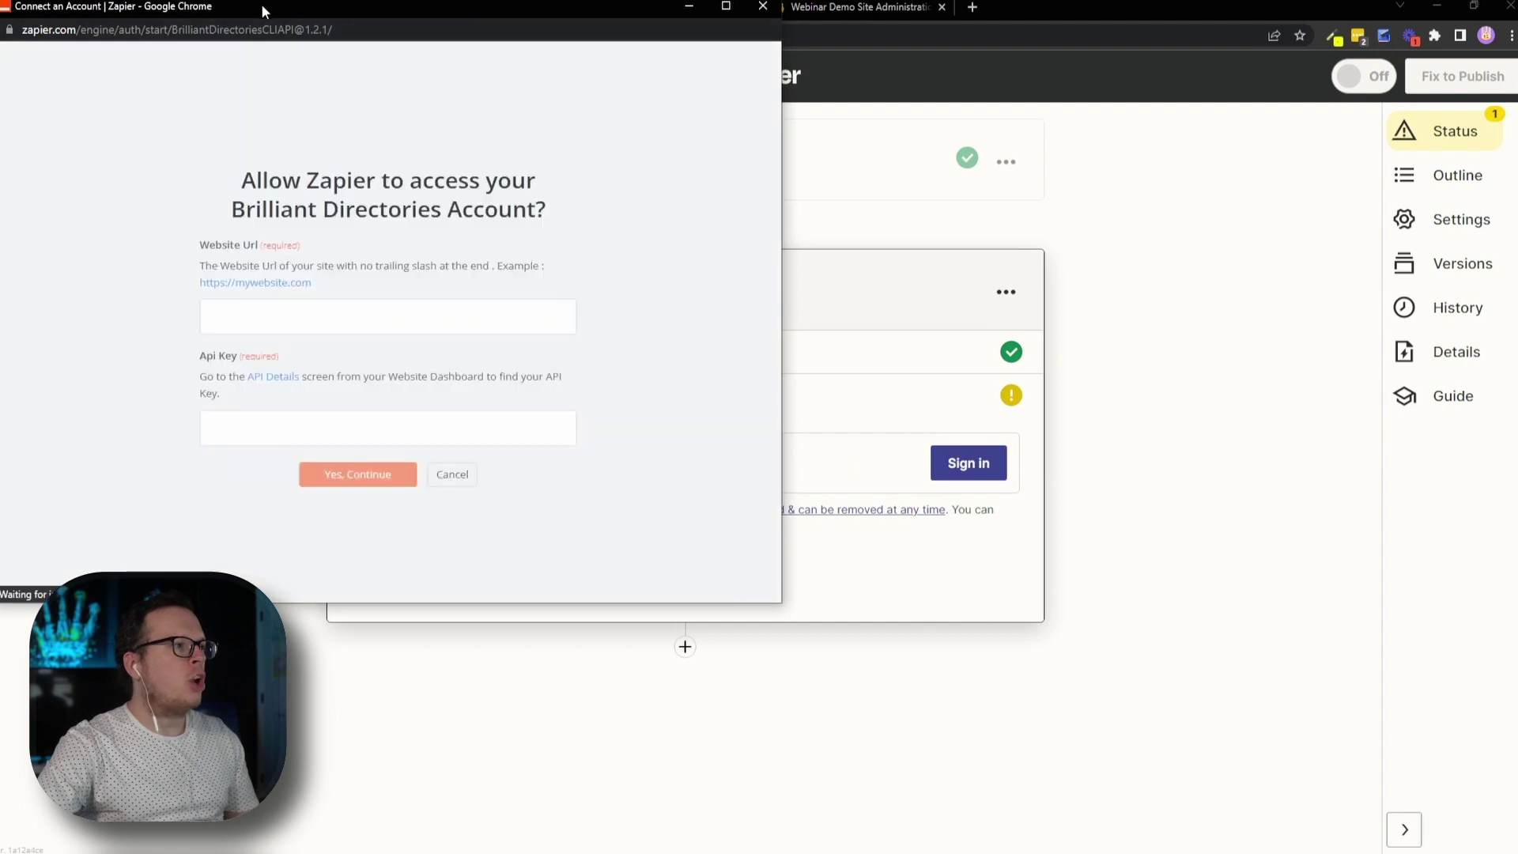
Step: Center the Connect an Account popup, check its Website Url and Api Key fields, and open the API Keys admin page
{"action": "left_click_drag", "start_coordinate": [261, 3], "coordinate": [576, 139]}
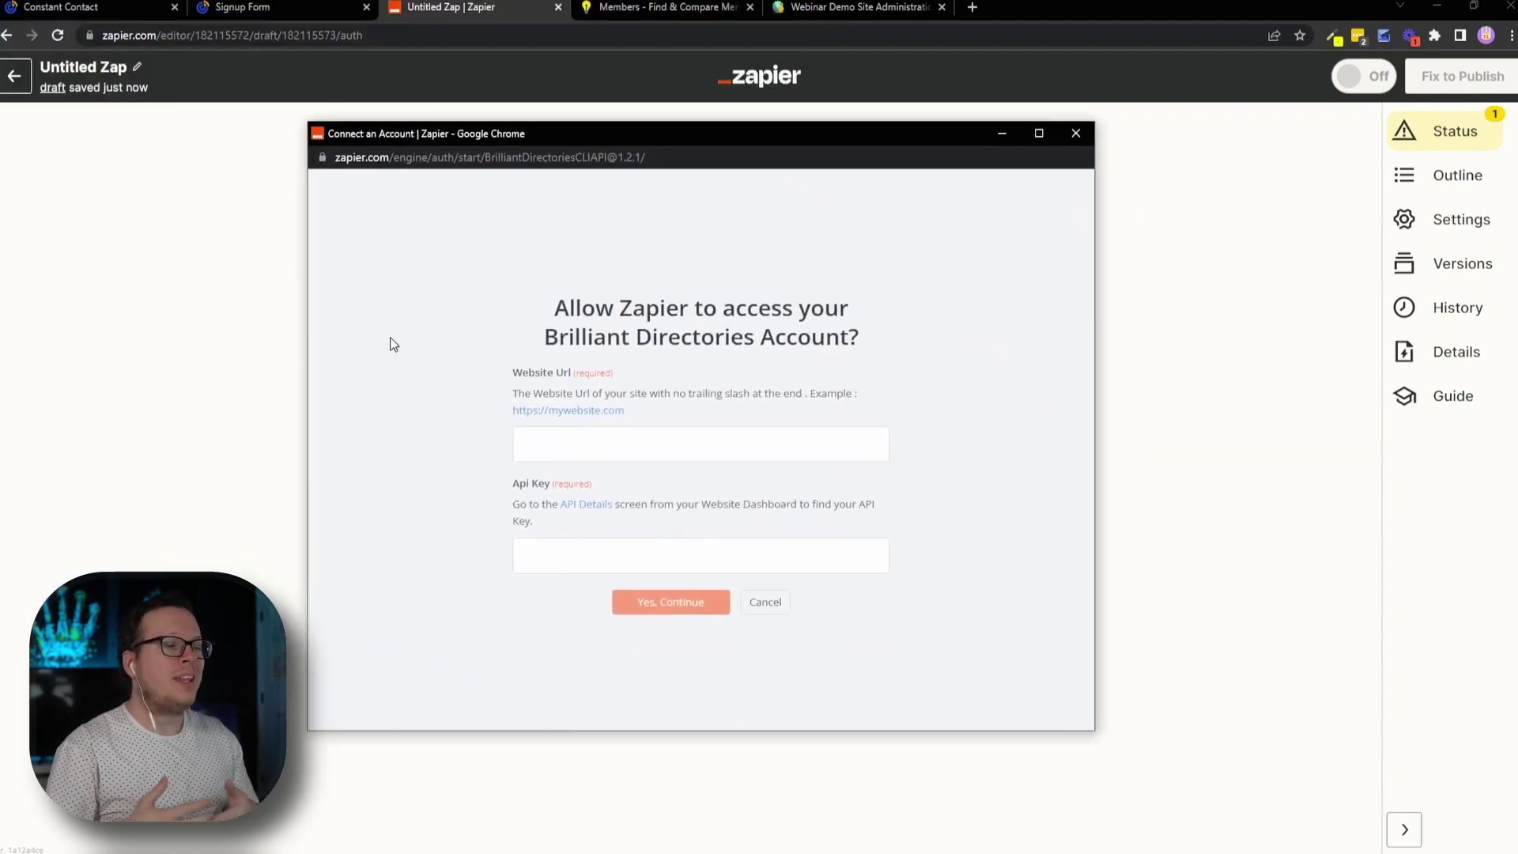
{"action": "left_click", "coordinate": [542, 448]}
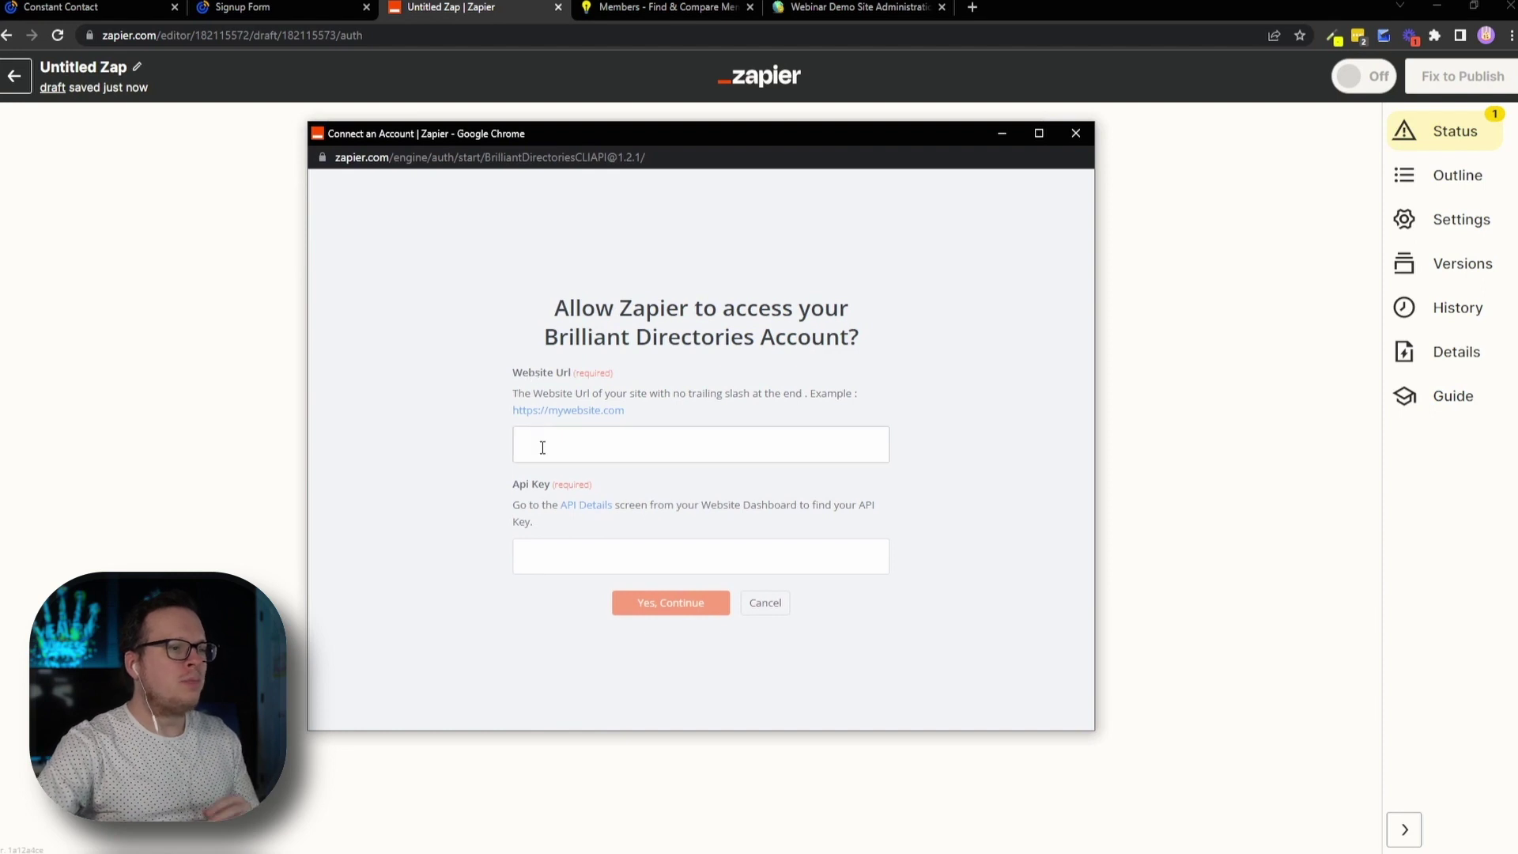
{"action": "left_click", "coordinate": [561, 545]}
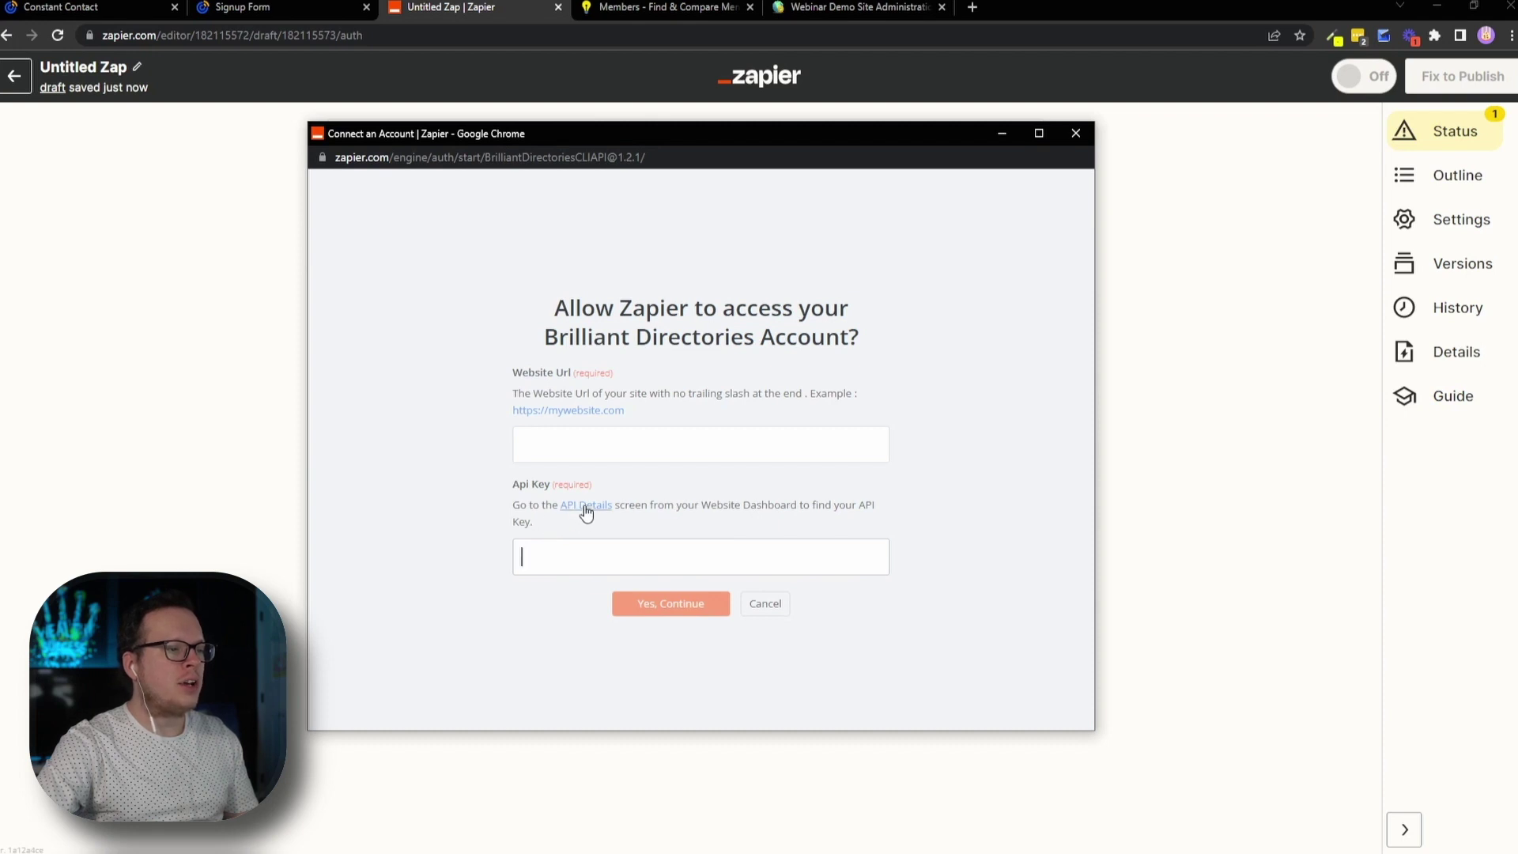
{"action": "key", "text": "ctrl+w"}
{"action": "left_click", "coordinate": [574, 524]}
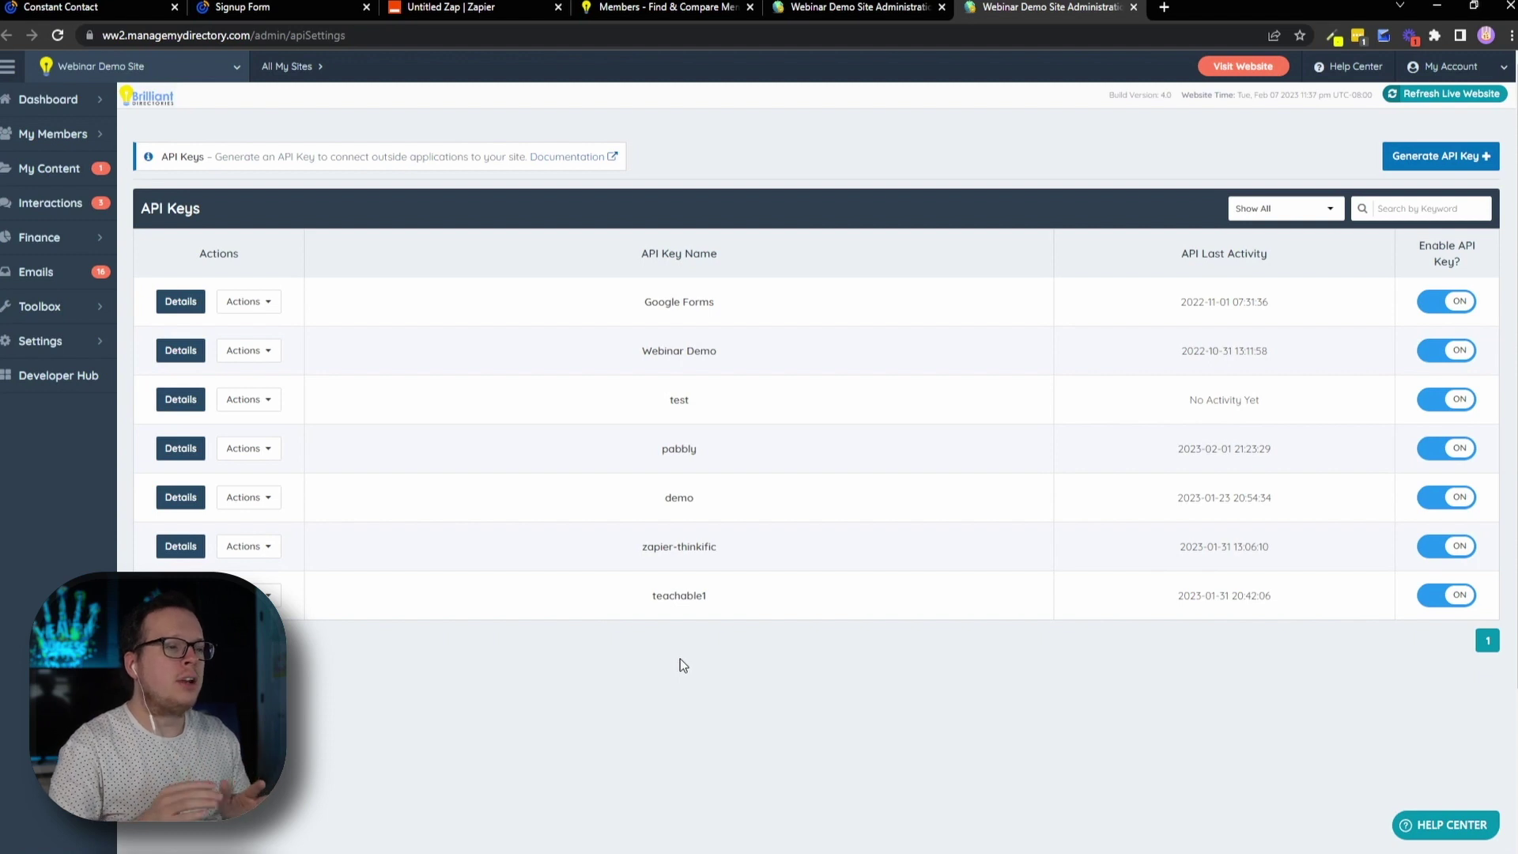
Step: Generate and save a new Brilliant Directories API key nicknamed constant-contact-zapier
{"action": "left_click", "coordinate": [1419, 162]}
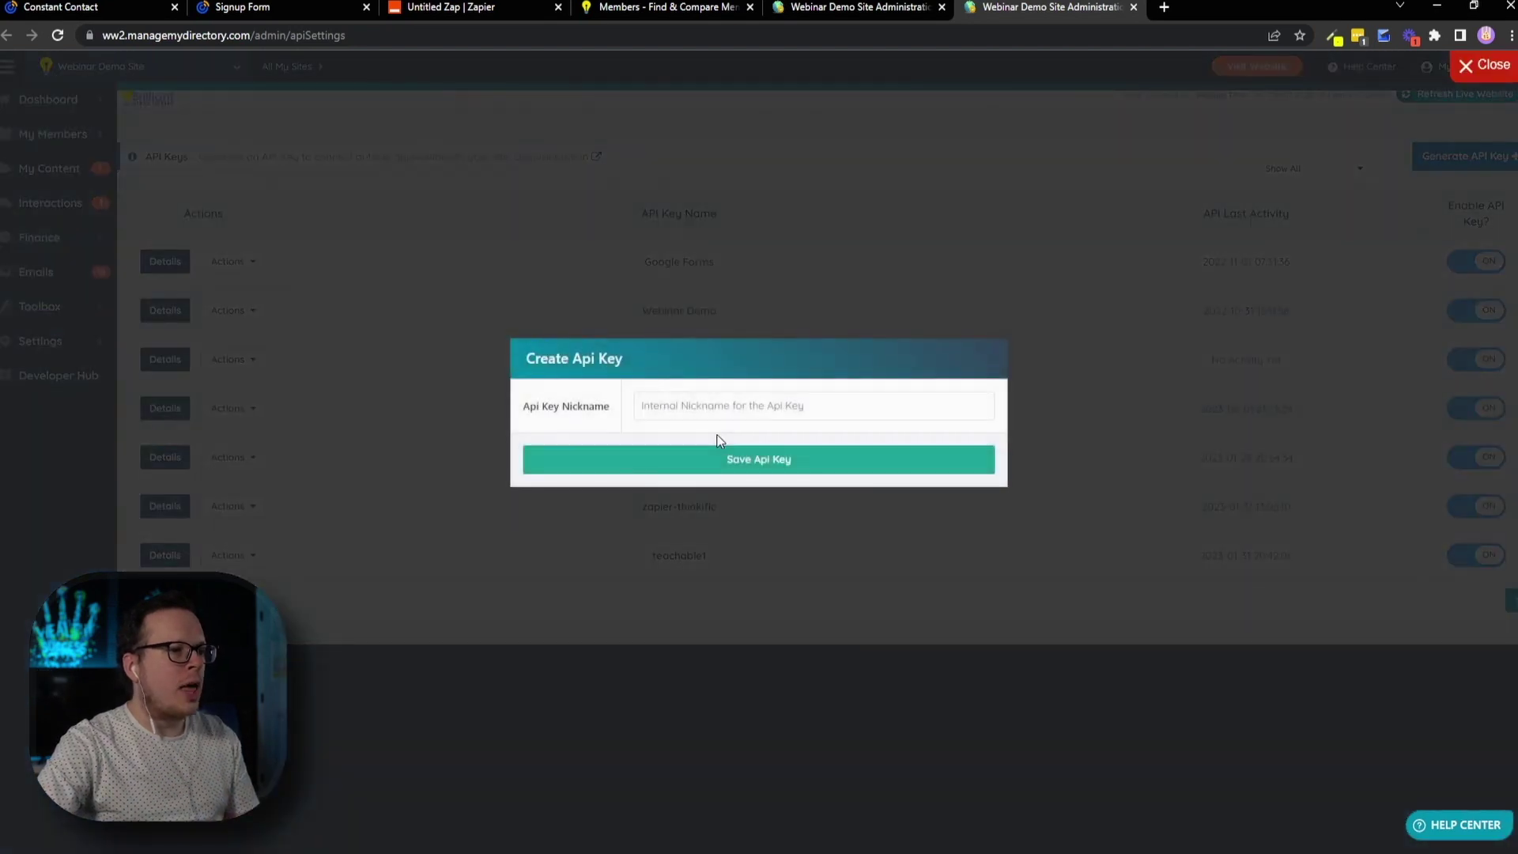
{"action": "left_click", "coordinate": [684, 407]}
{"action": "type", "text": "constant-contact-zapier"}
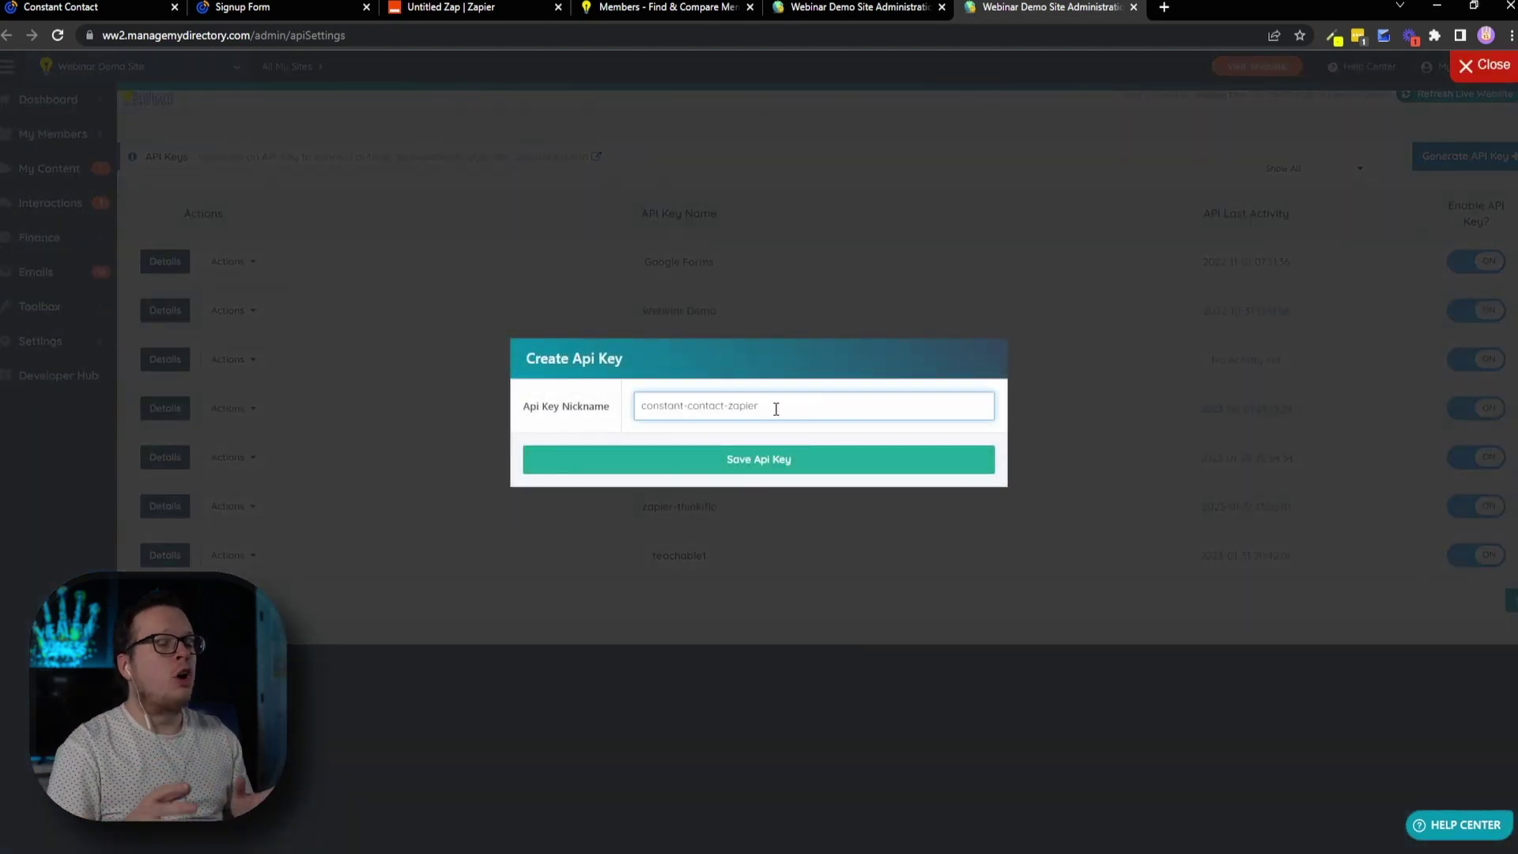
{"action": "left_click", "coordinate": [746, 470]}
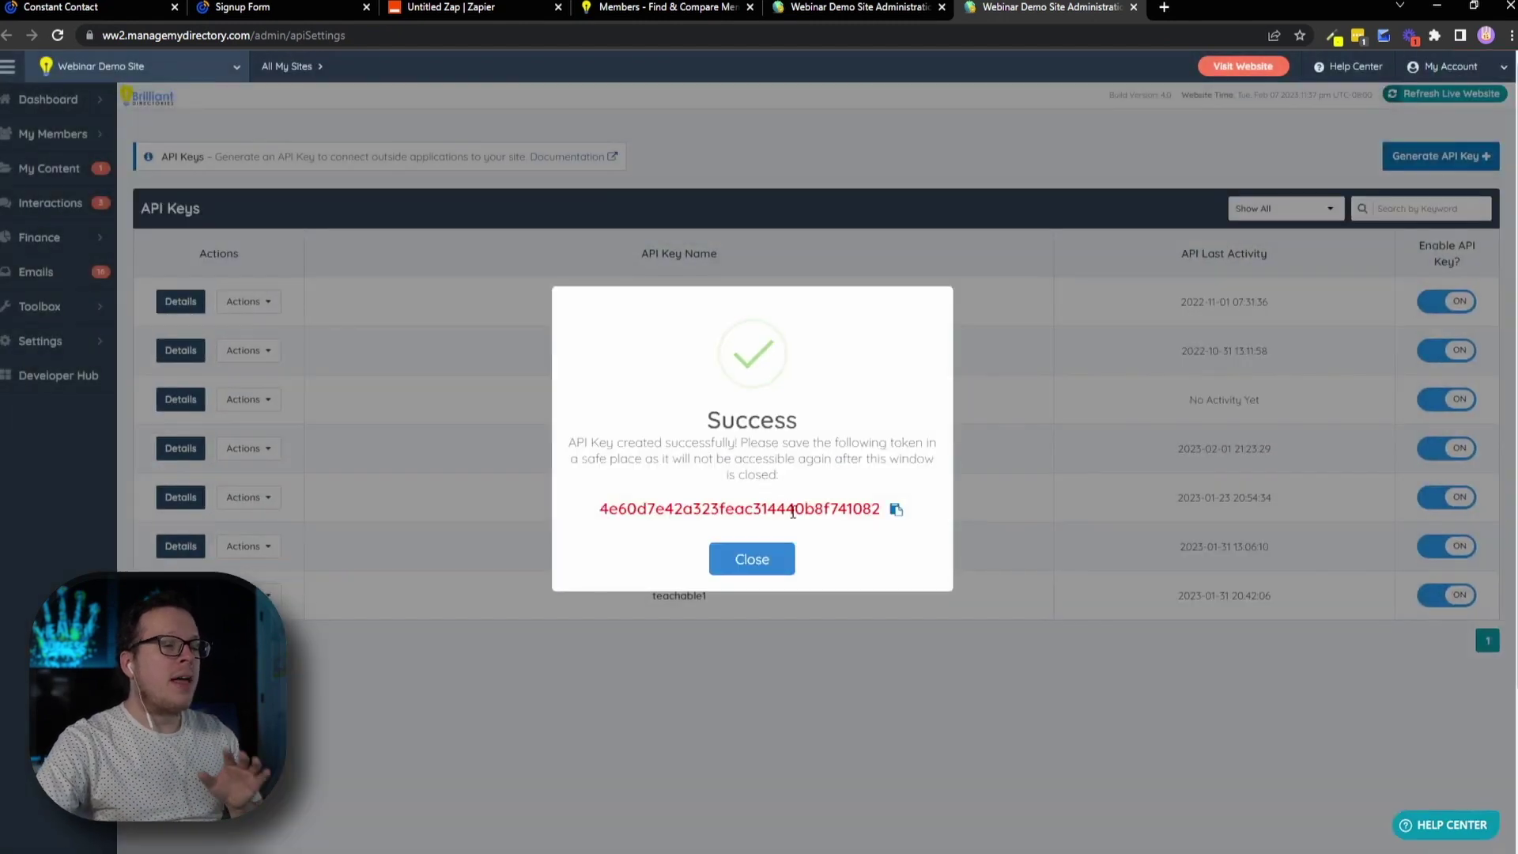
Step: Copy the new API token and paste it into Zapier's Api Key field
{"action": "left_click", "coordinate": [895, 512]}
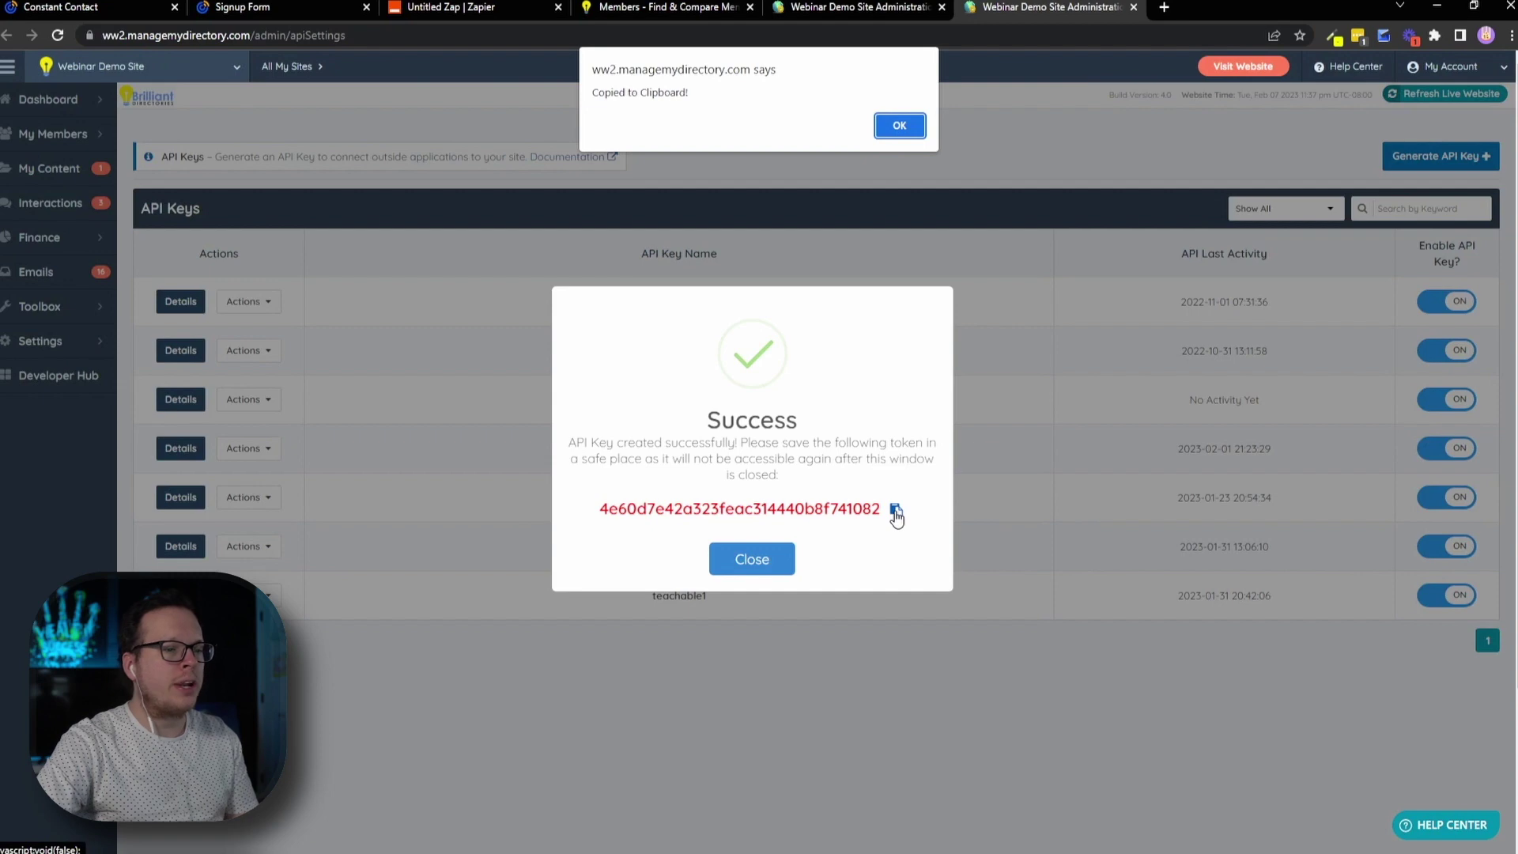
{"action": "left_click", "coordinate": [895, 133]}
{"action": "key", "text": "alt+Tab"}
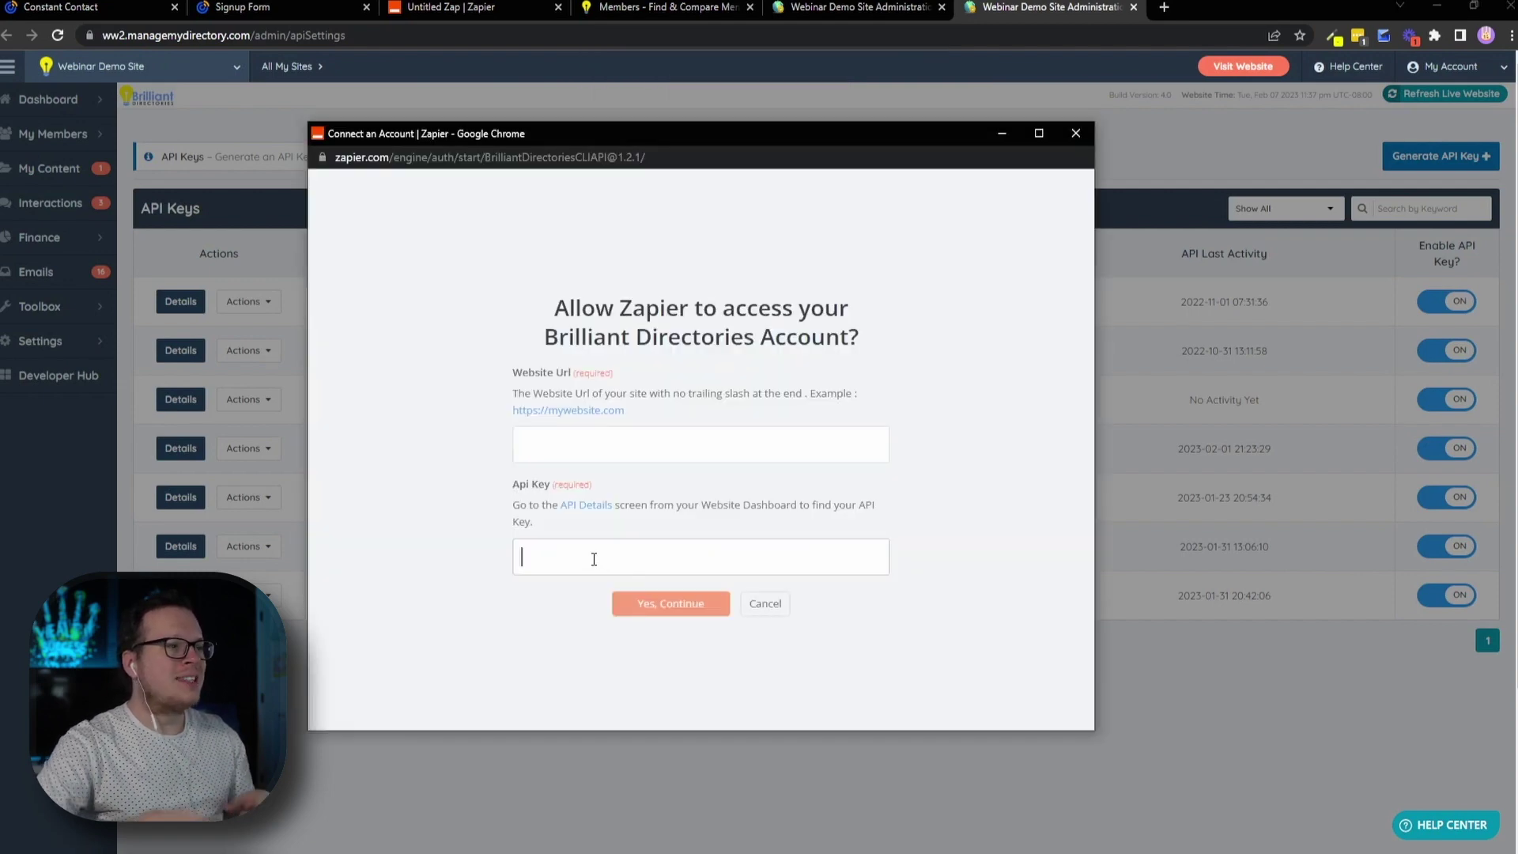
{"action": "key", "text": "ctrl+v"}
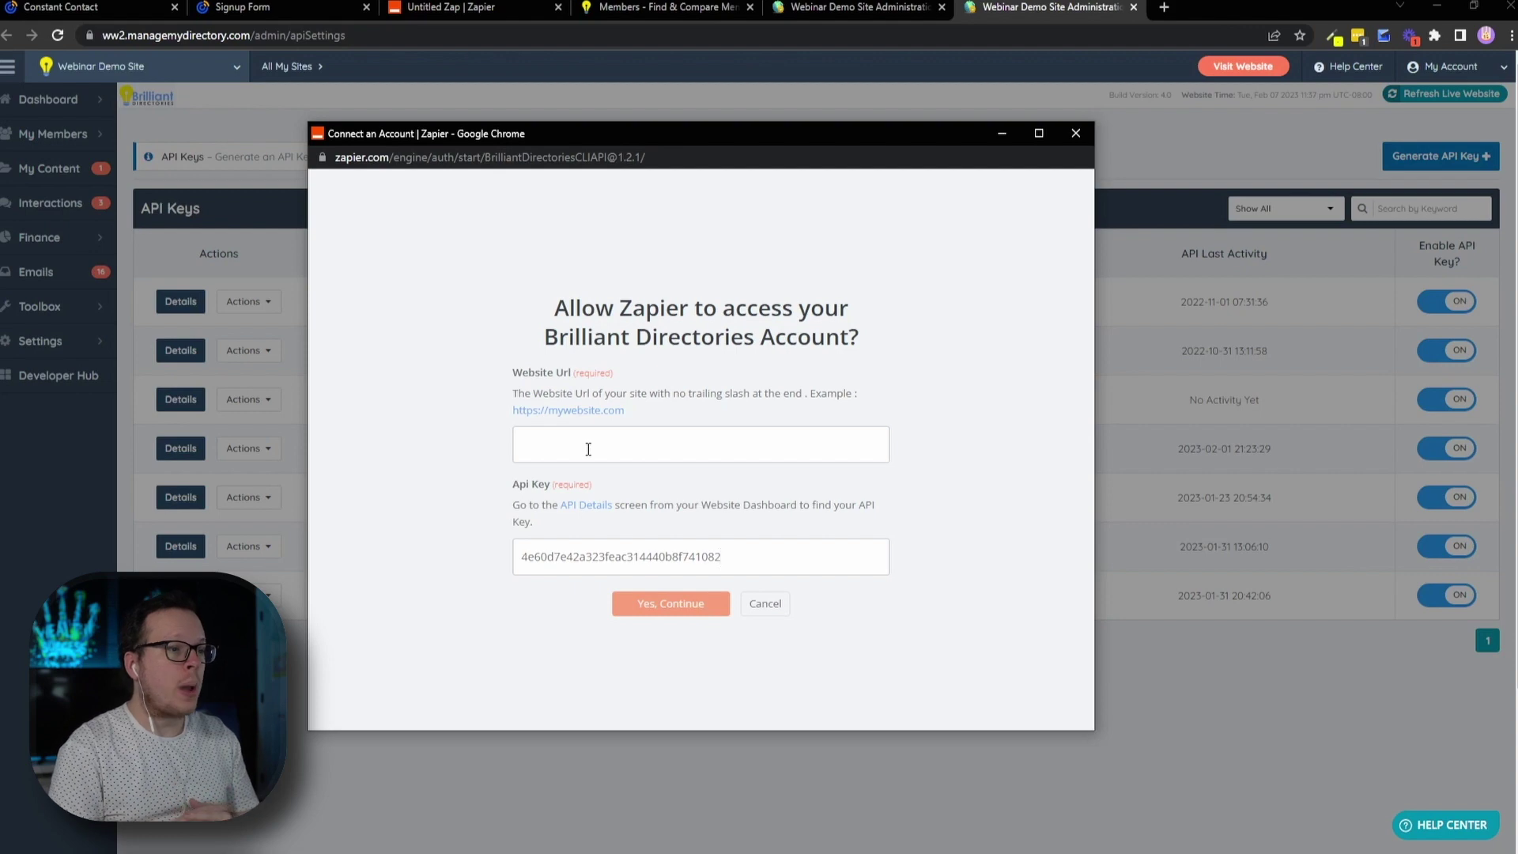
Step: Close the API key success message, open the live site webinardemo.directoryup.com, and copy its address
{"action": "left_click", "coordinate": [1173, 158]}
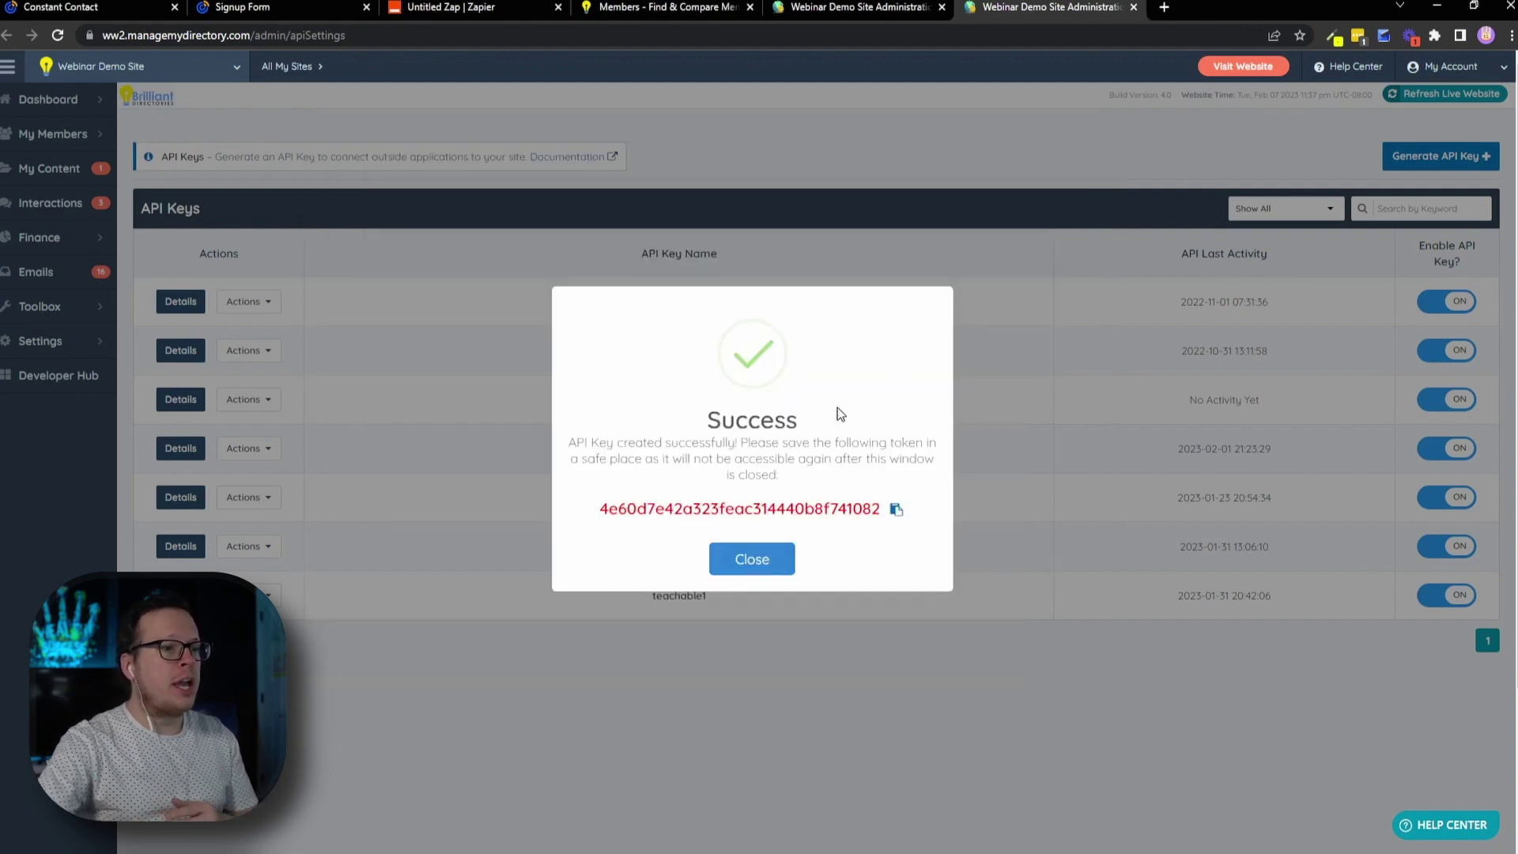
{"action": "left_click", "coordinate": [763, 561]}
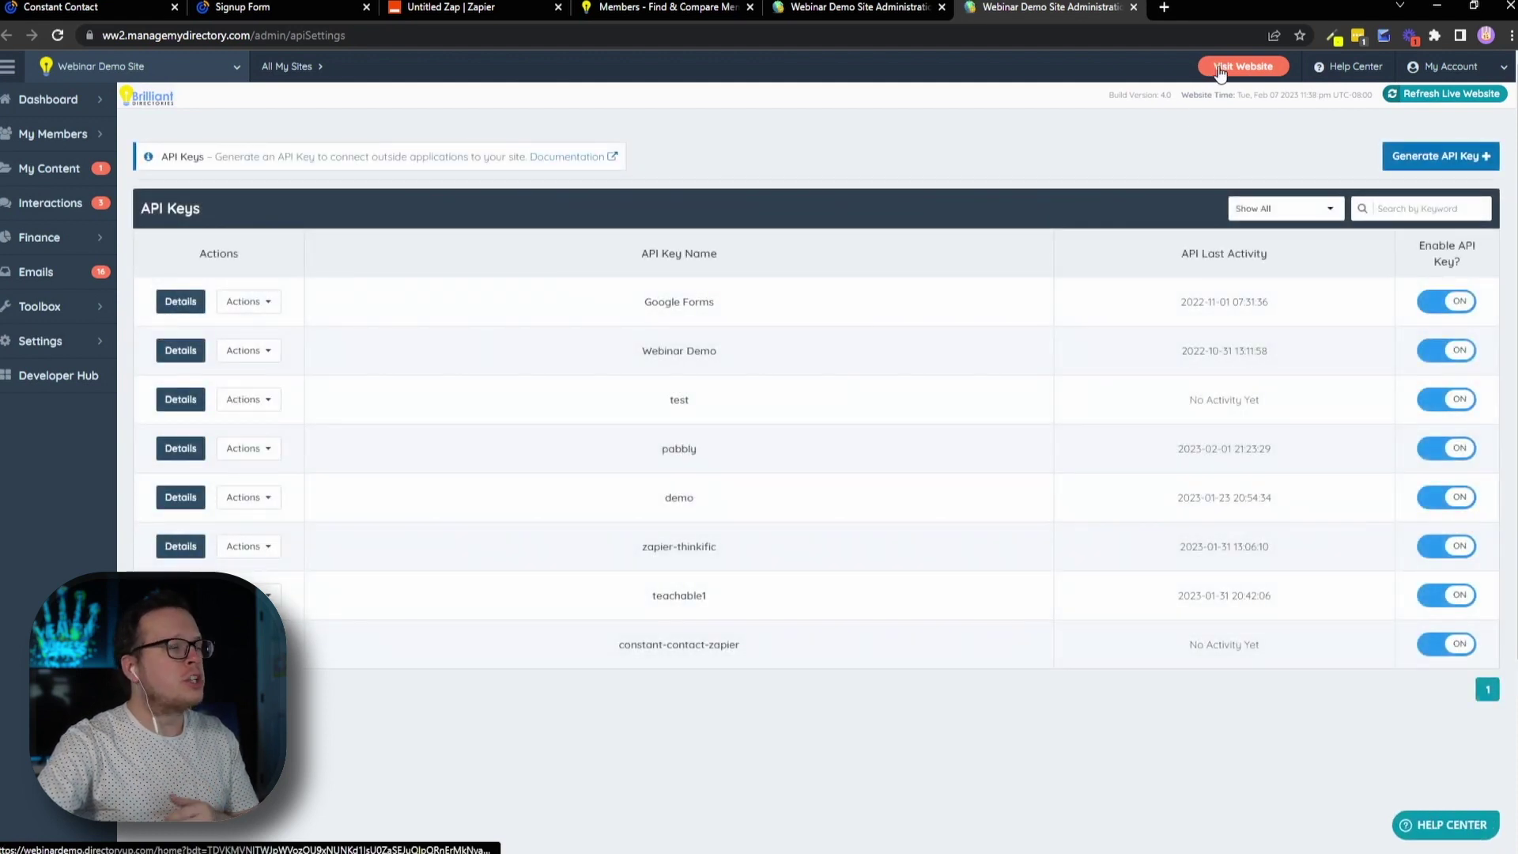
{"action": "left_click", "coordinate": [1220, 70]}
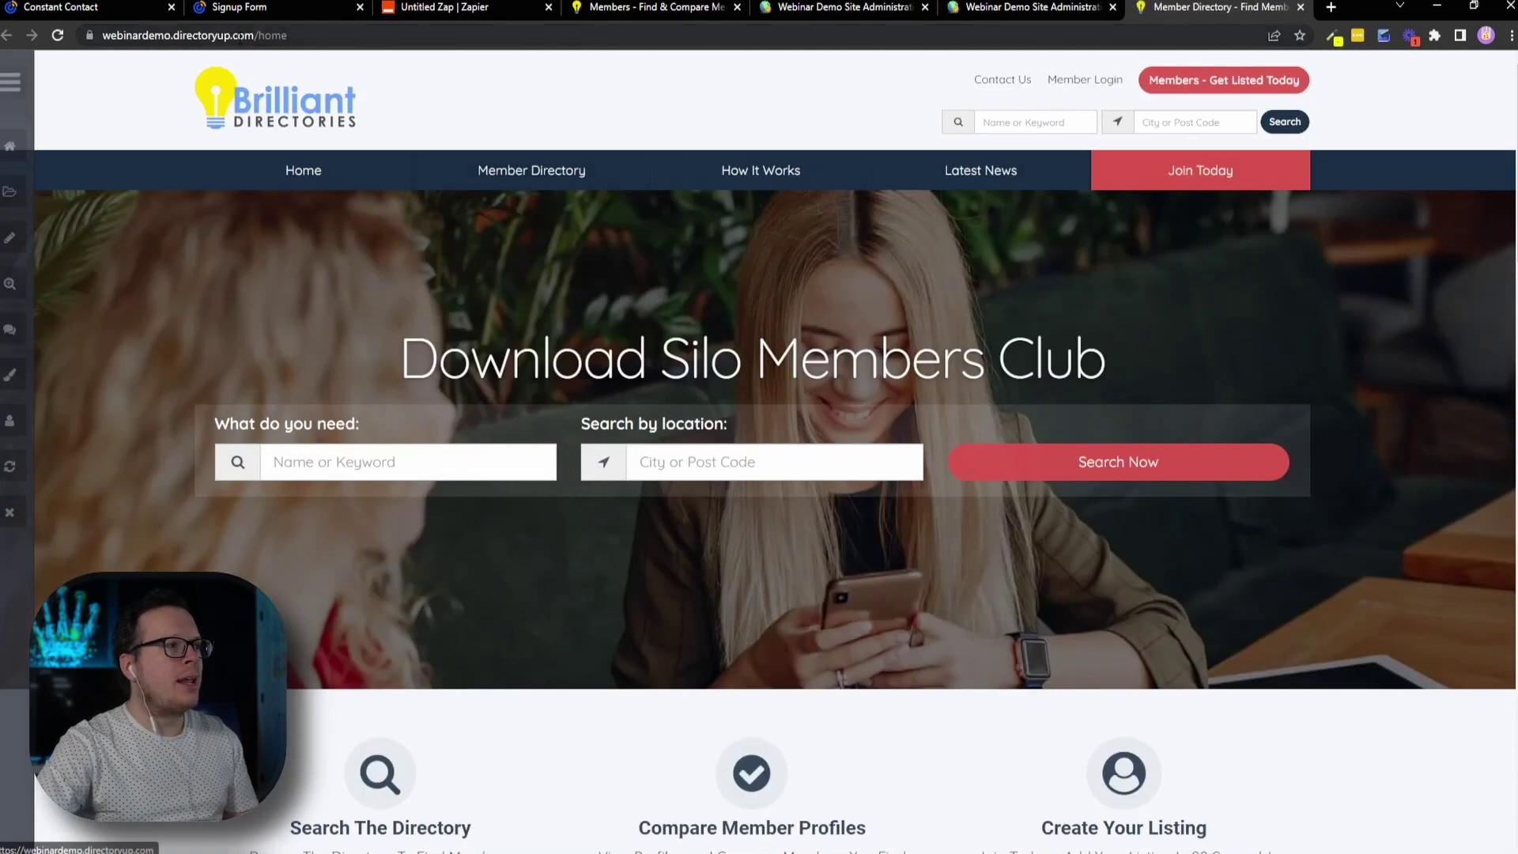
{"action": "left_click", "coordinate": [241, 38]}
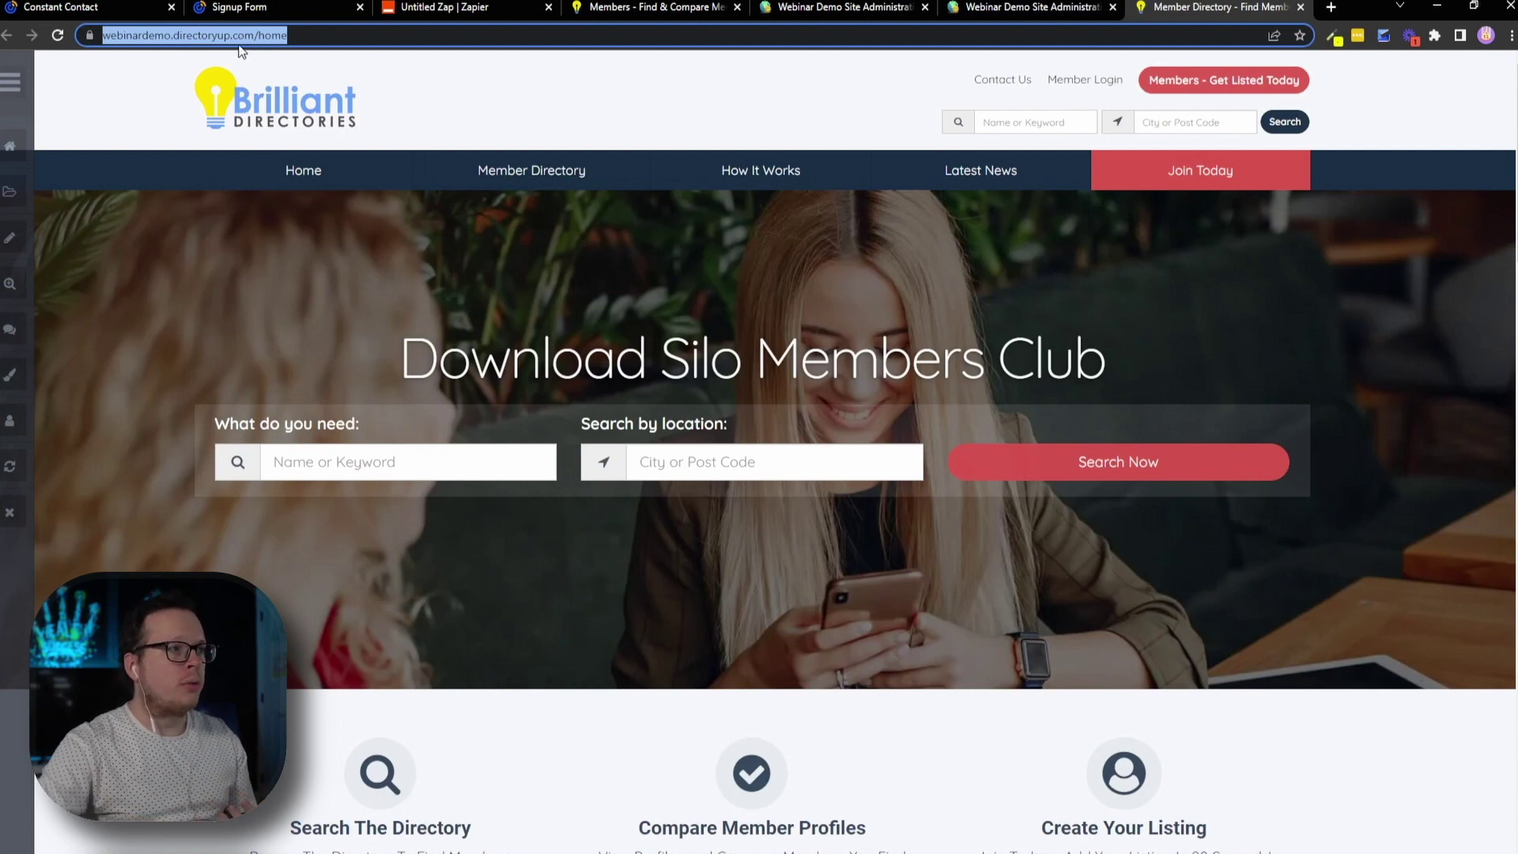
{"action": "key", "text": "alt+Tab"}
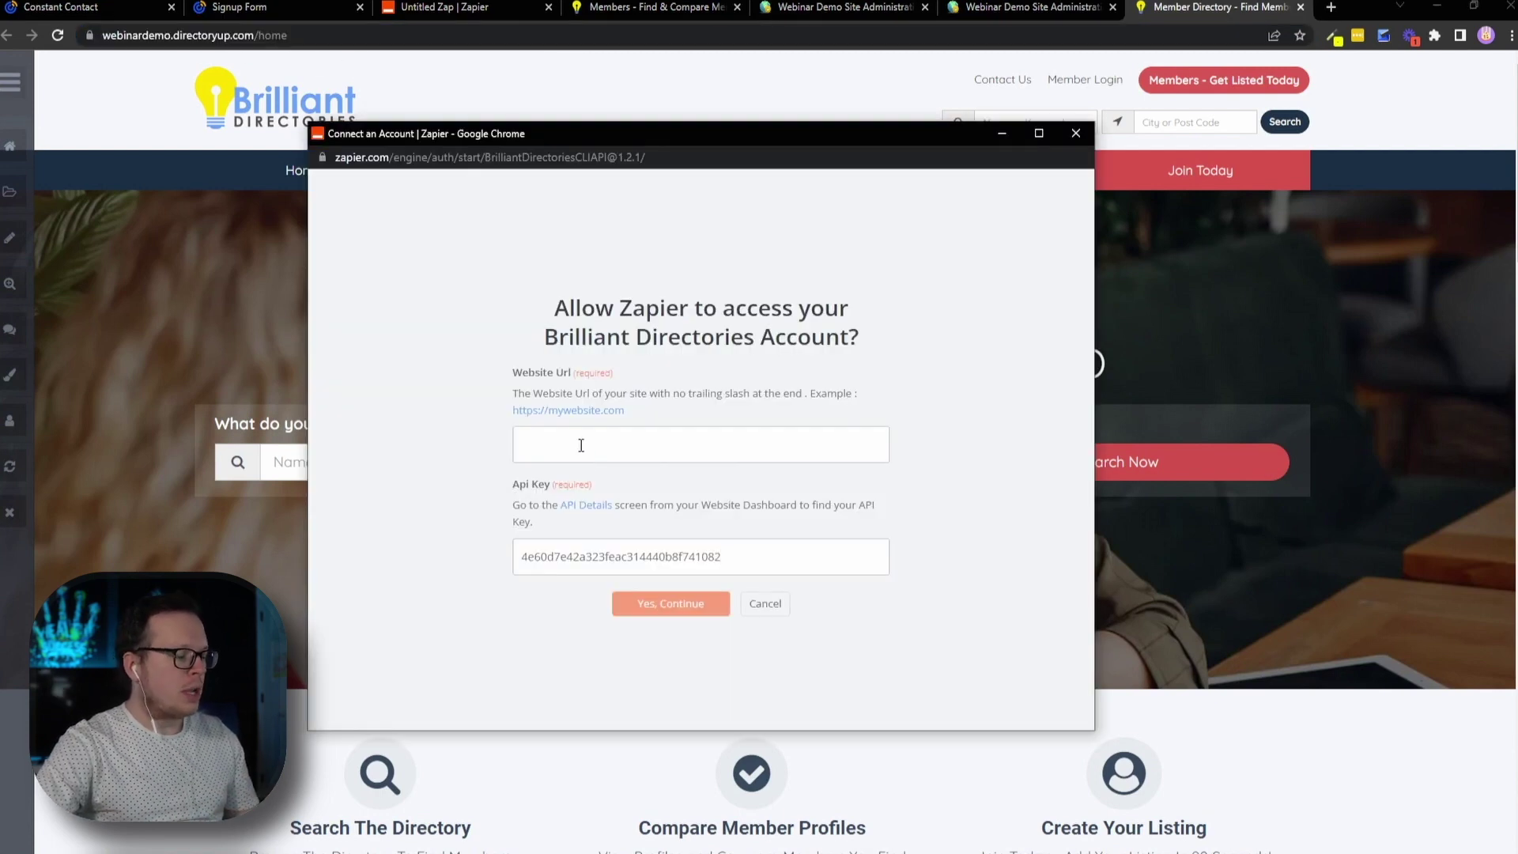
{"action": "left_click", "coordinate": [581, 445]}
{"action": "key", "text": "ctrl+v"}
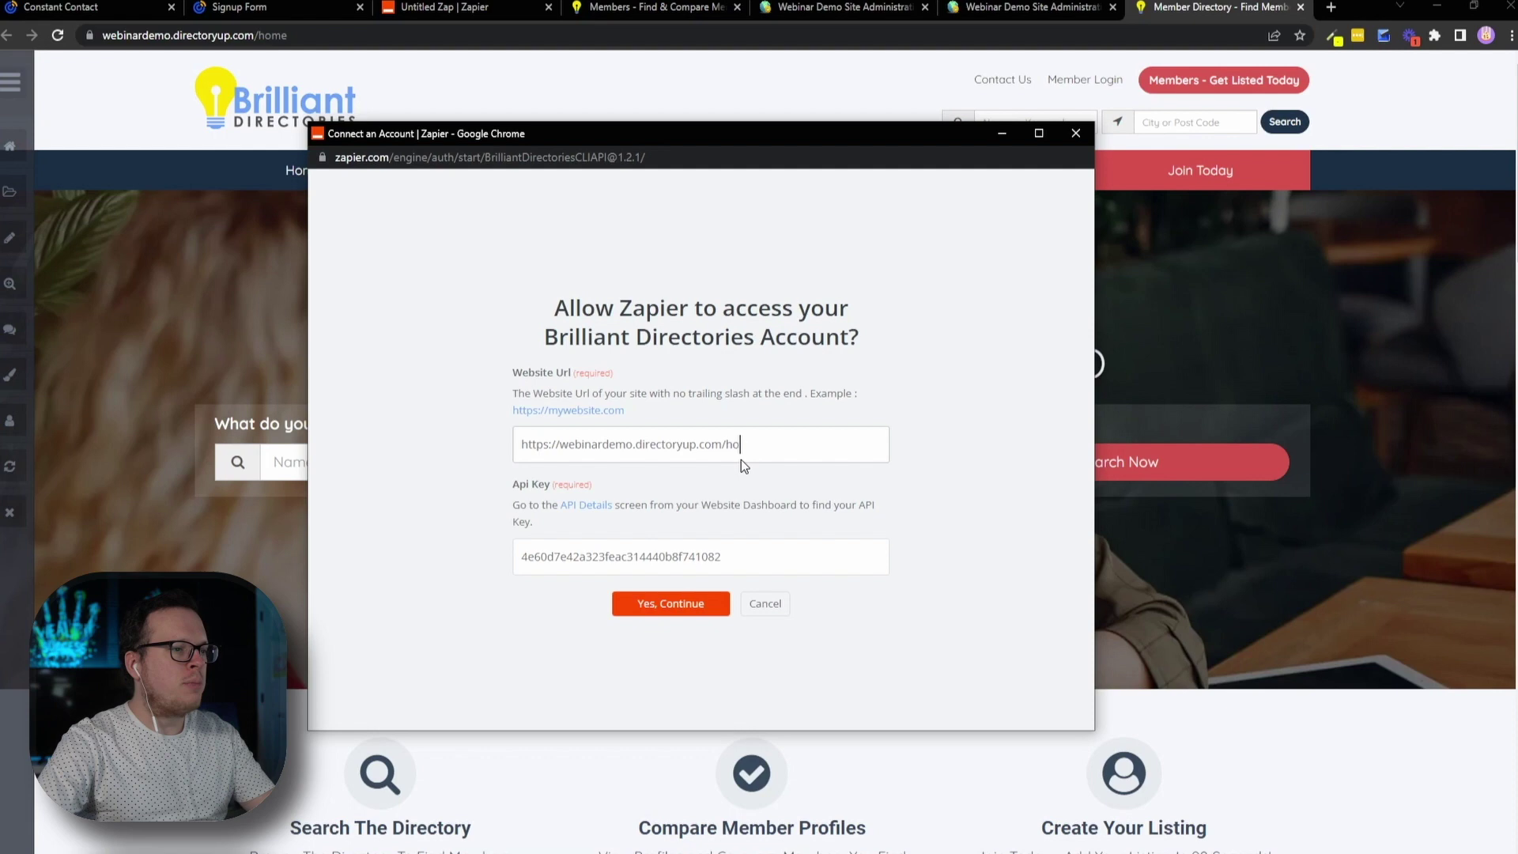
{"action": "key", "text": "BackSpace"}
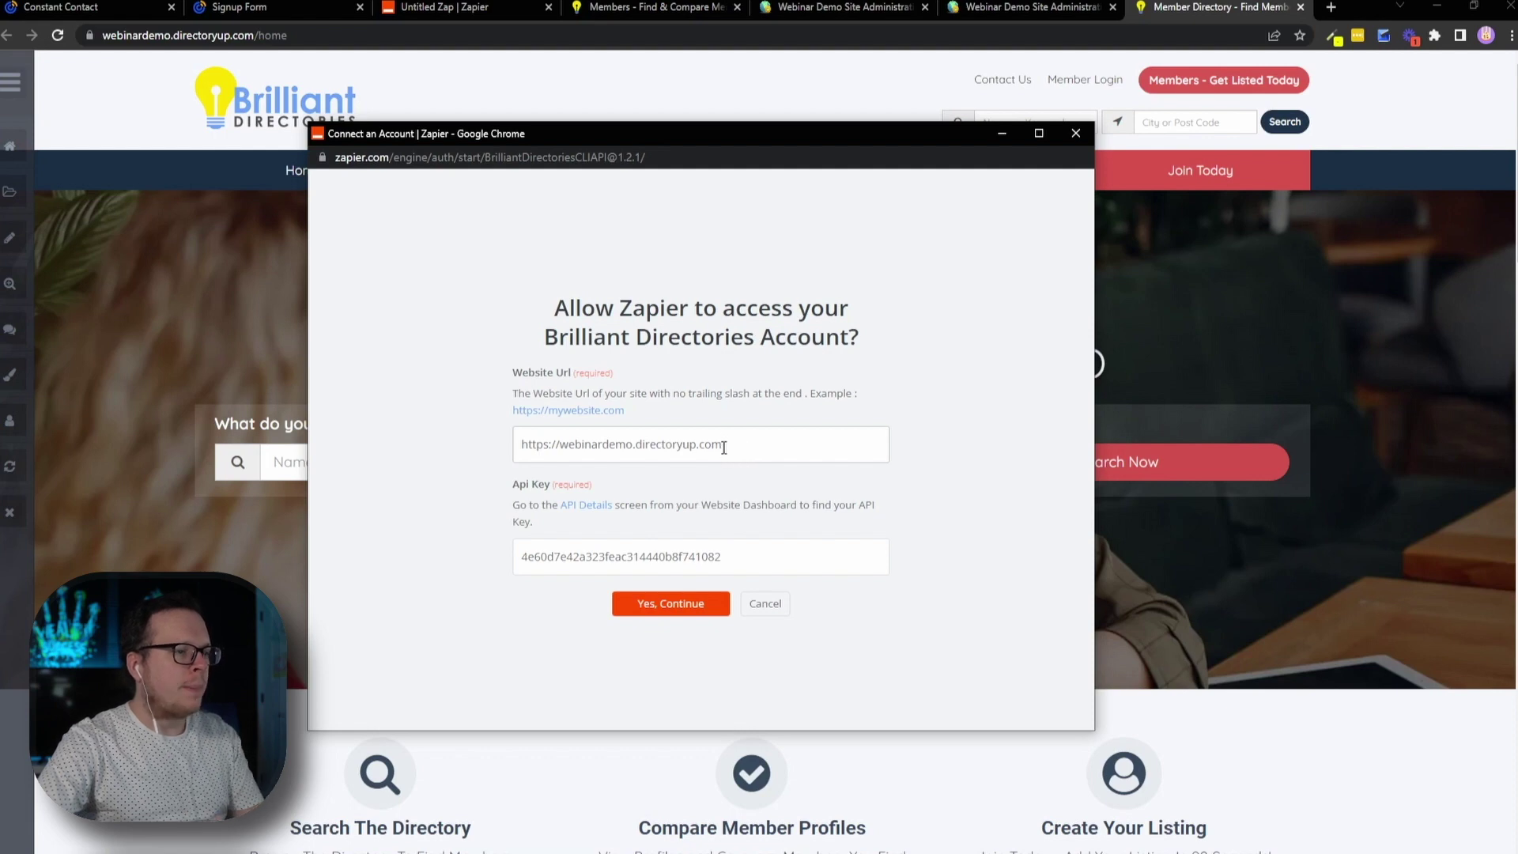
{"action": "left_click_drag", "start_coordinate": [723, 444], "coordinate": [690, 445]}
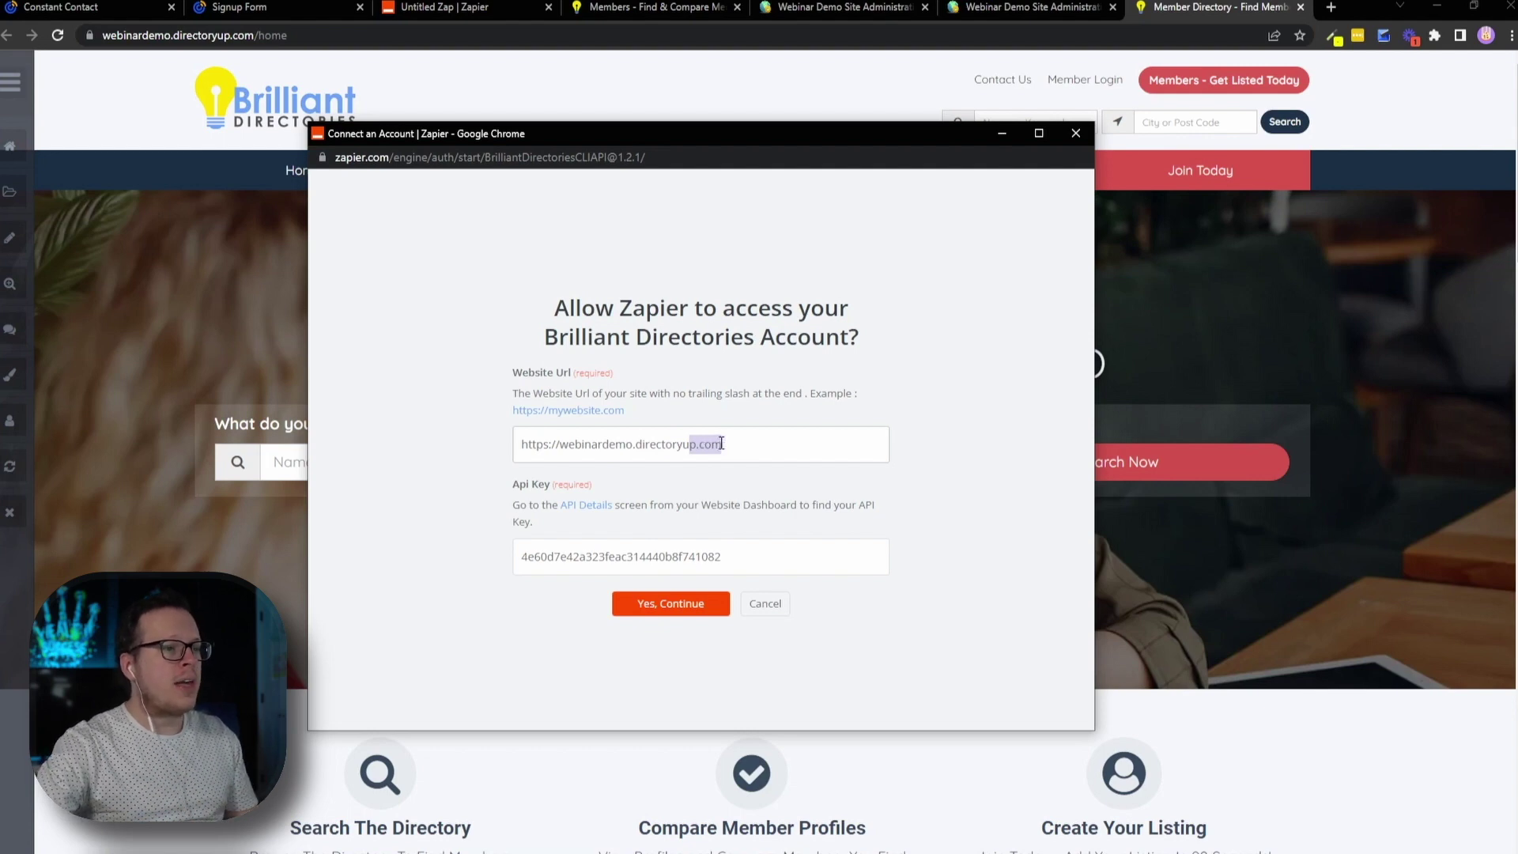
{"action": "left_click", "coordinate": [647, 607]}
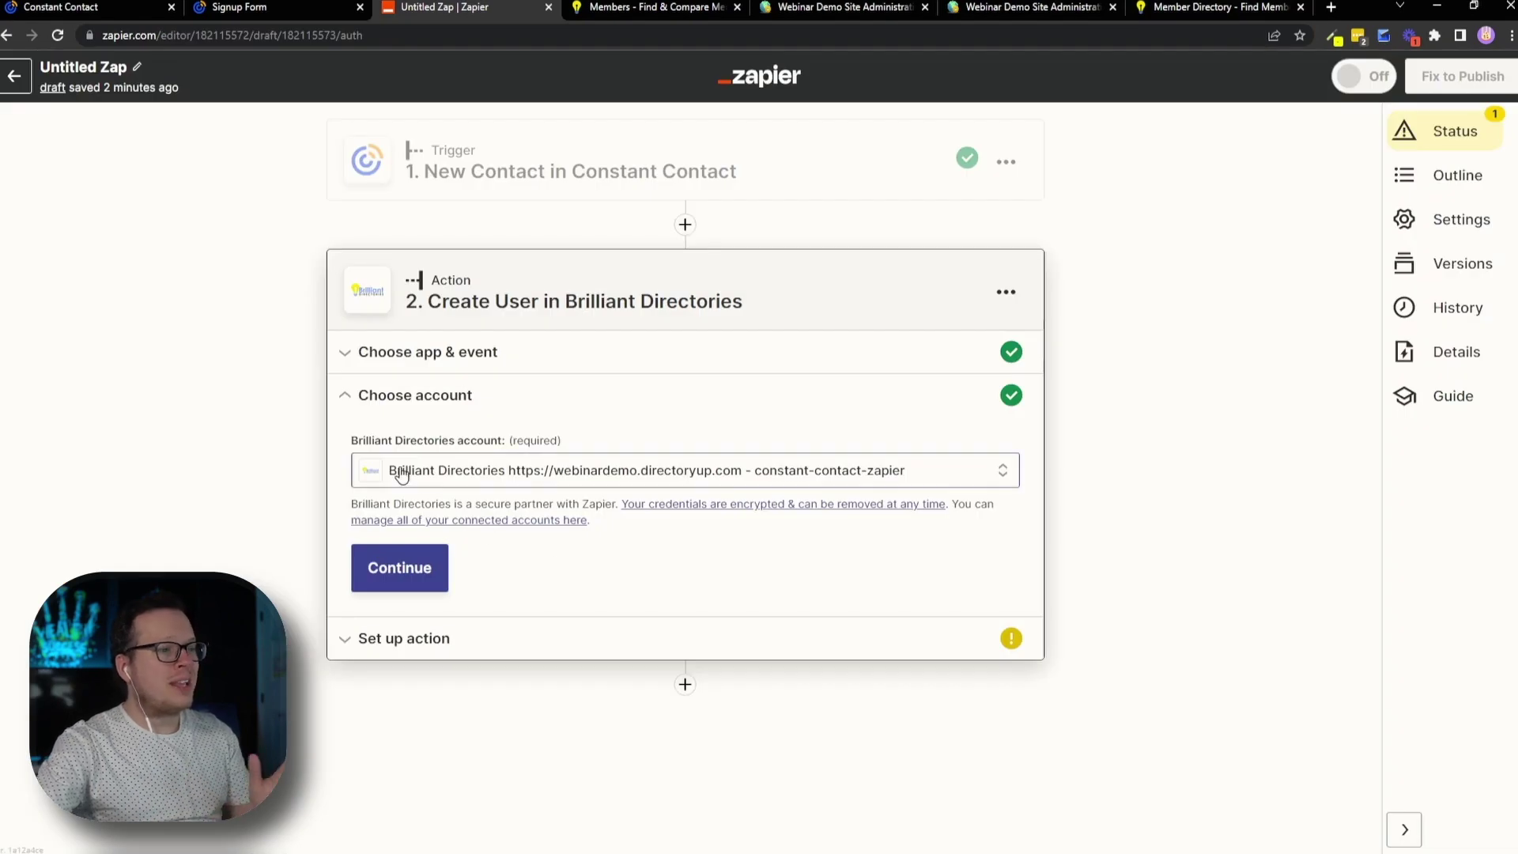
Step: Continue to the action fields and compare them with the fields on the sign-up form
{"action": "left_click", "coordinate": [423, 575]}
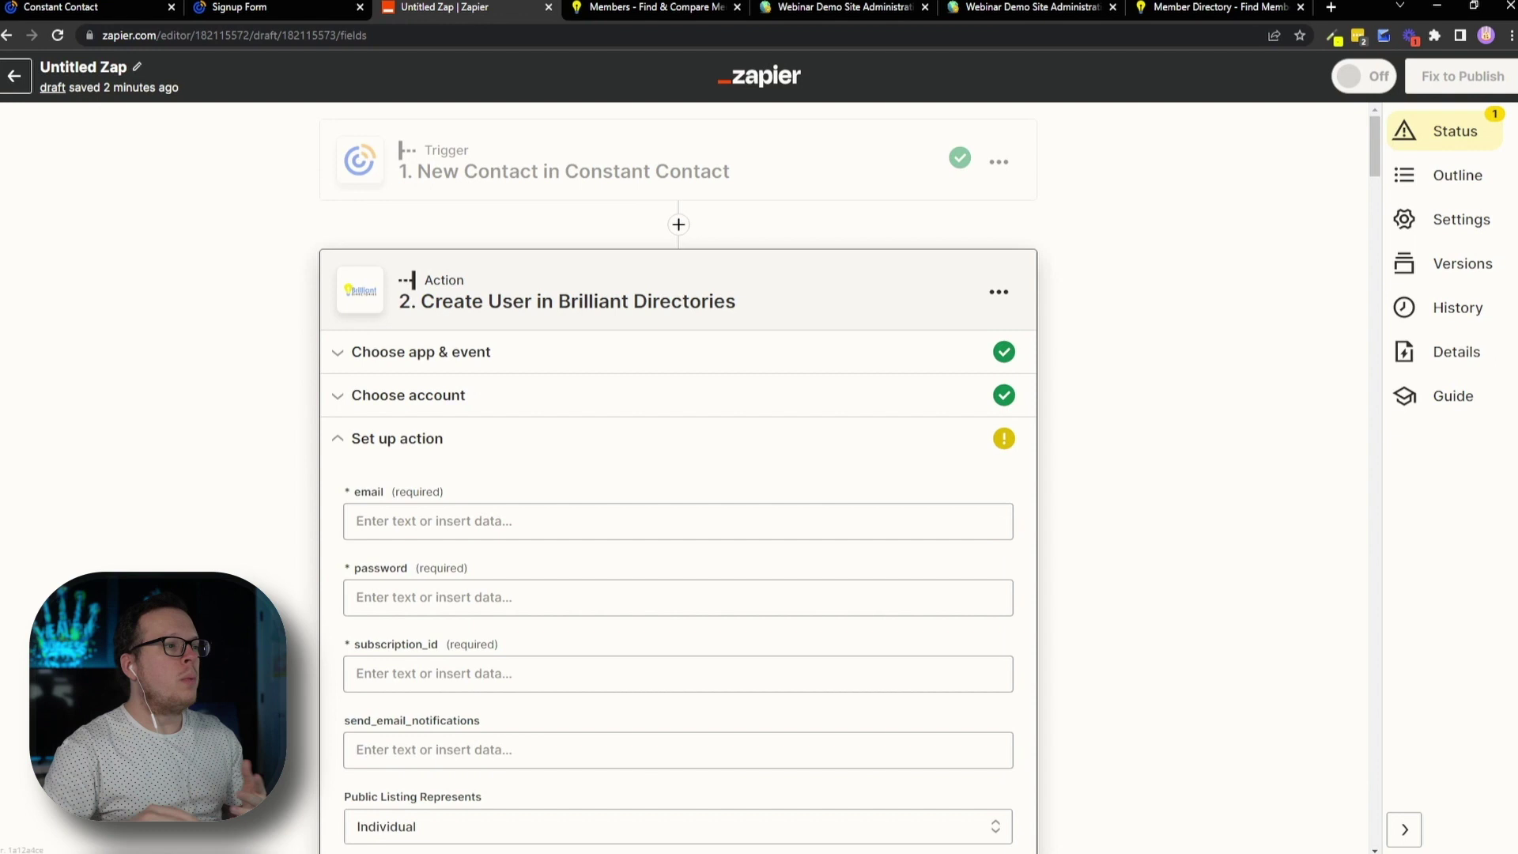
{"action": "scroll", "coordinate": [281, 570], "scroll_direction": "down", "scroll_amount": 1}
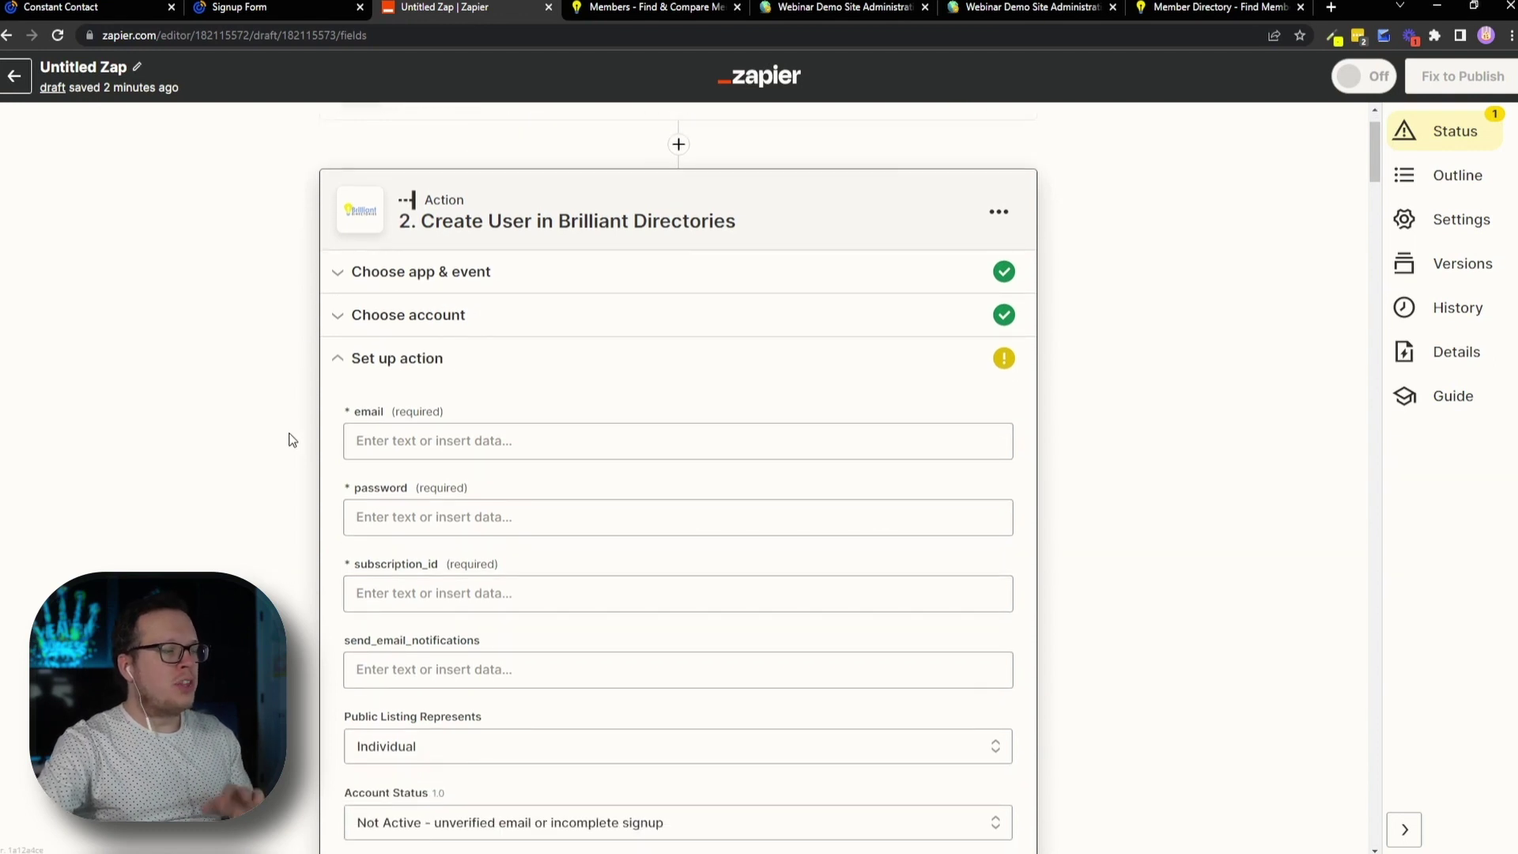
{"action": "left_click", "coordinate": [282, 7]}
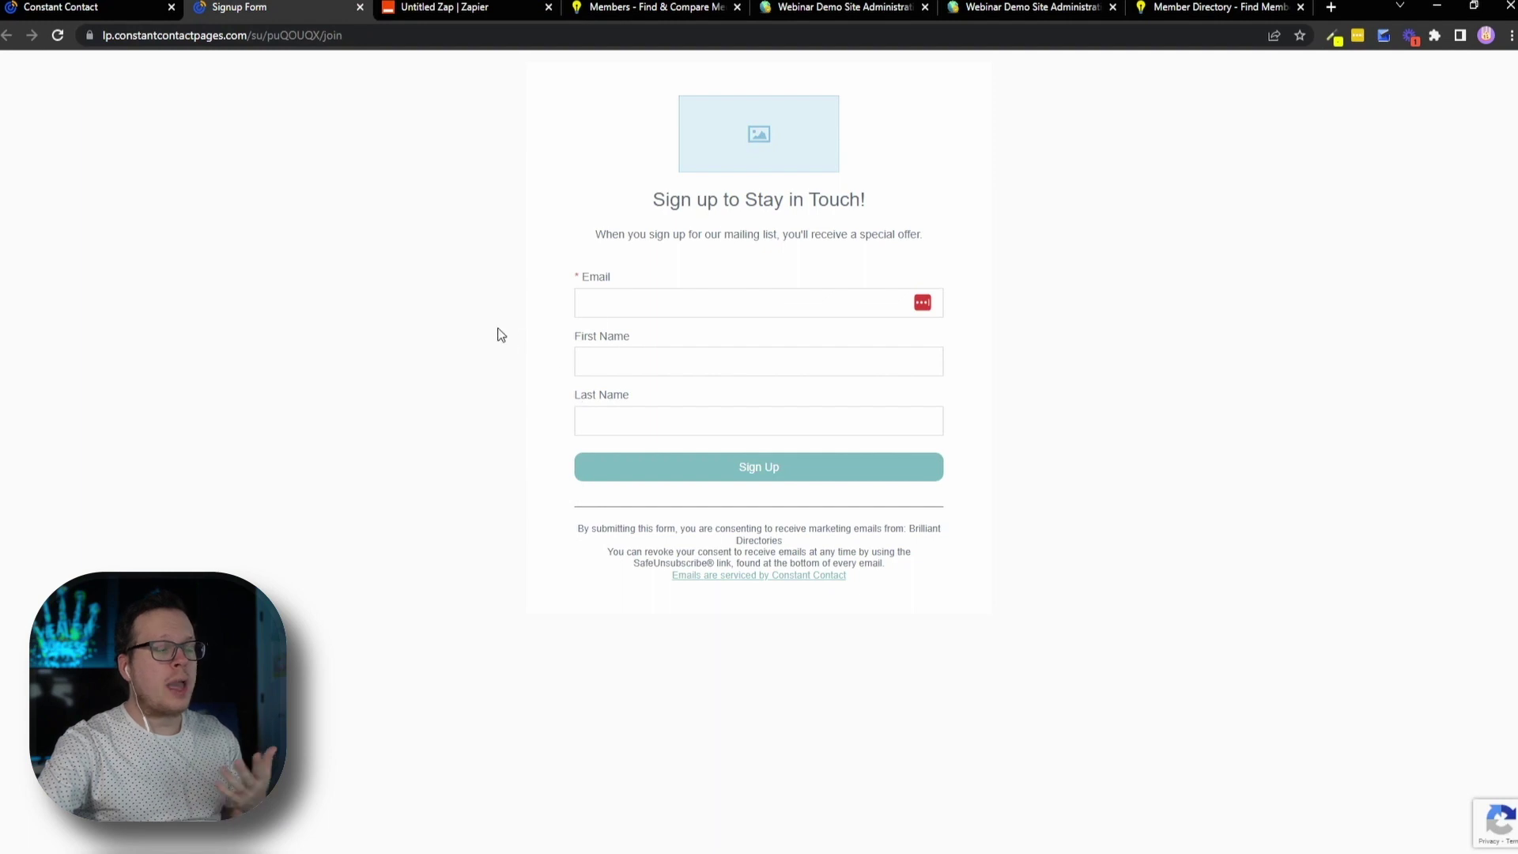
{"action": "left_click", "coordinate": [444, 8]}
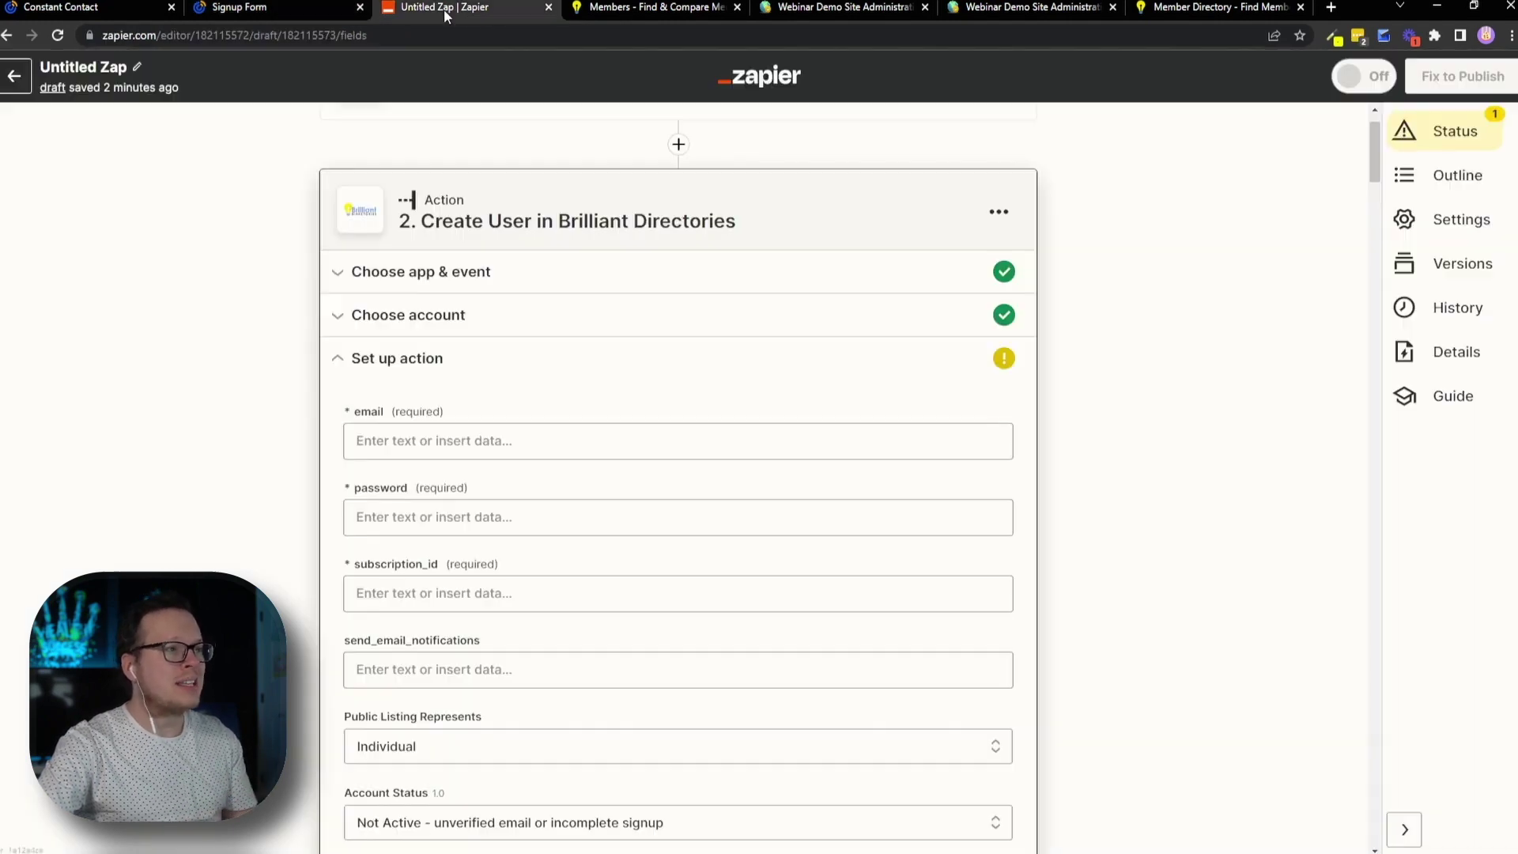
Step: Map email, First Name and Last Name to the contact's Email Address, First Name and Last Name
{"action": "left_click", "coordinate": [392, 440]}
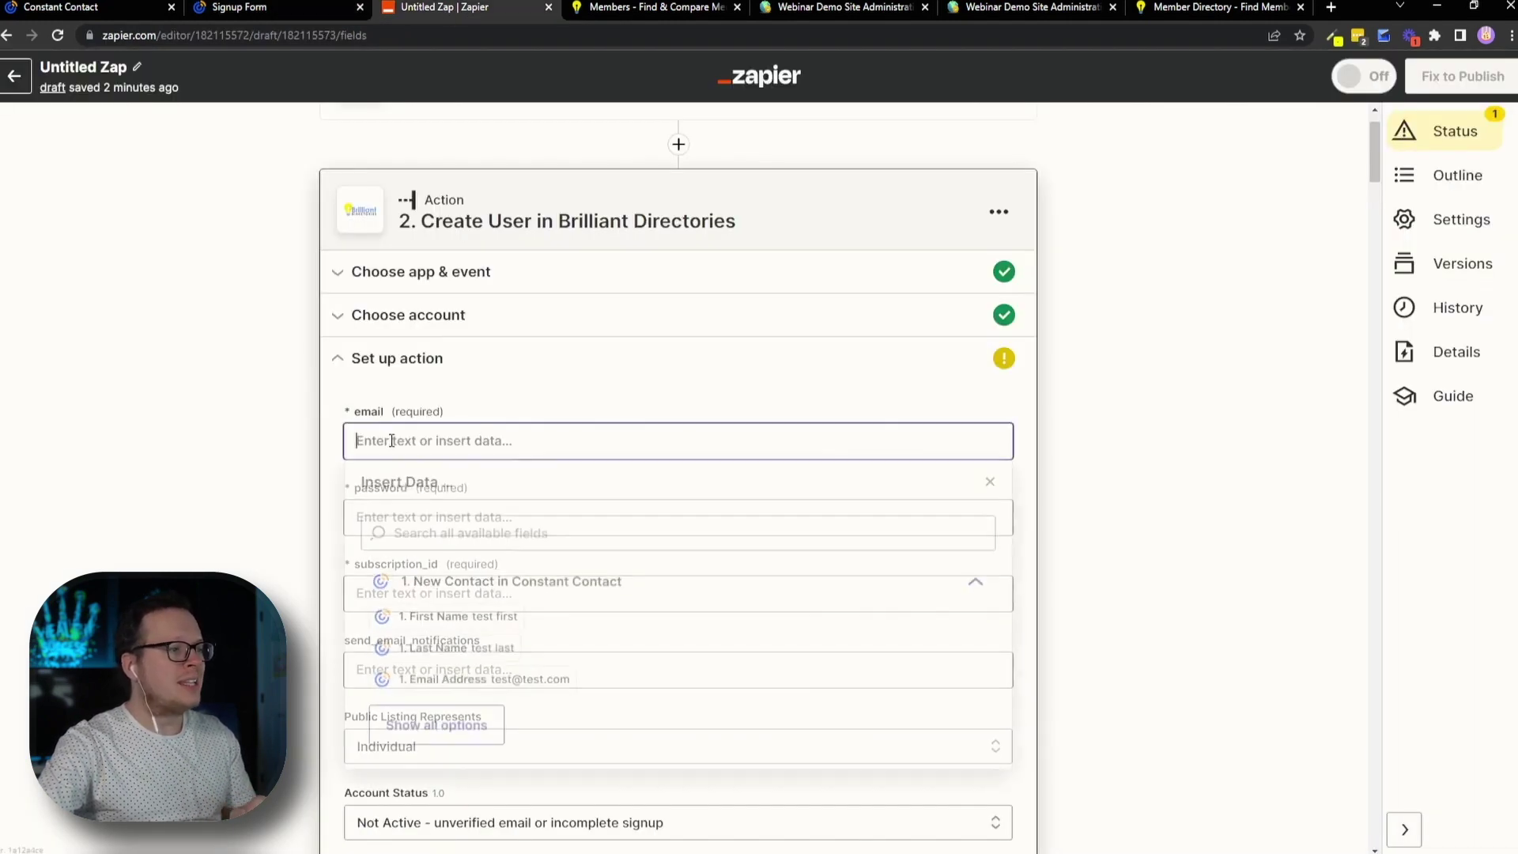
{"action": "left_click", "coordinate": [468, 683]}
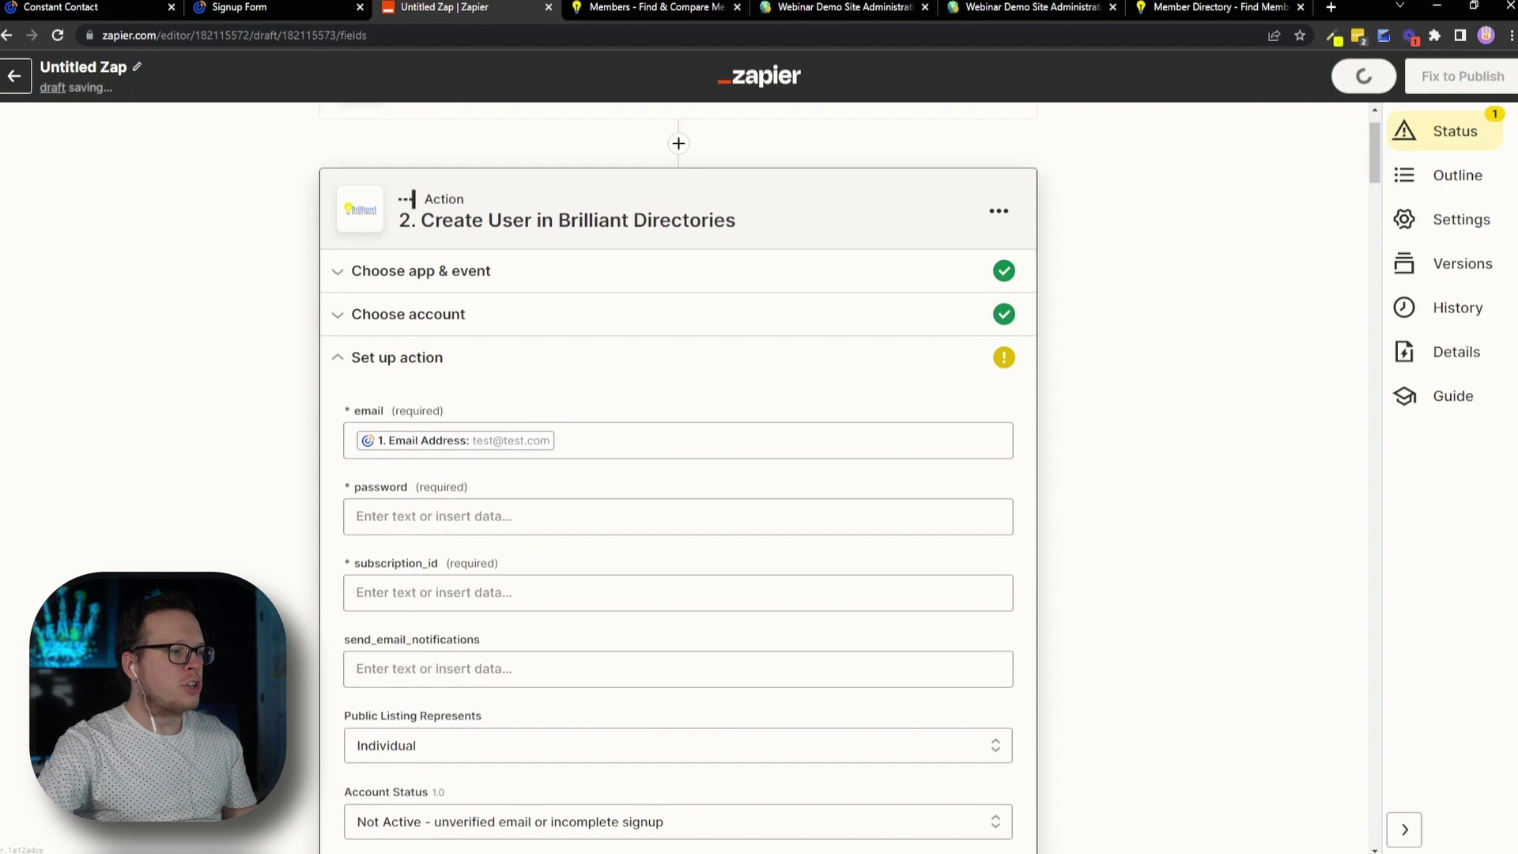
{"action": "scroll", "coordinate": [395, 585], "scroll_direction": "down", "scroll_amount": 4}
{"action": "left_click", "coordinate": [402, 577]}
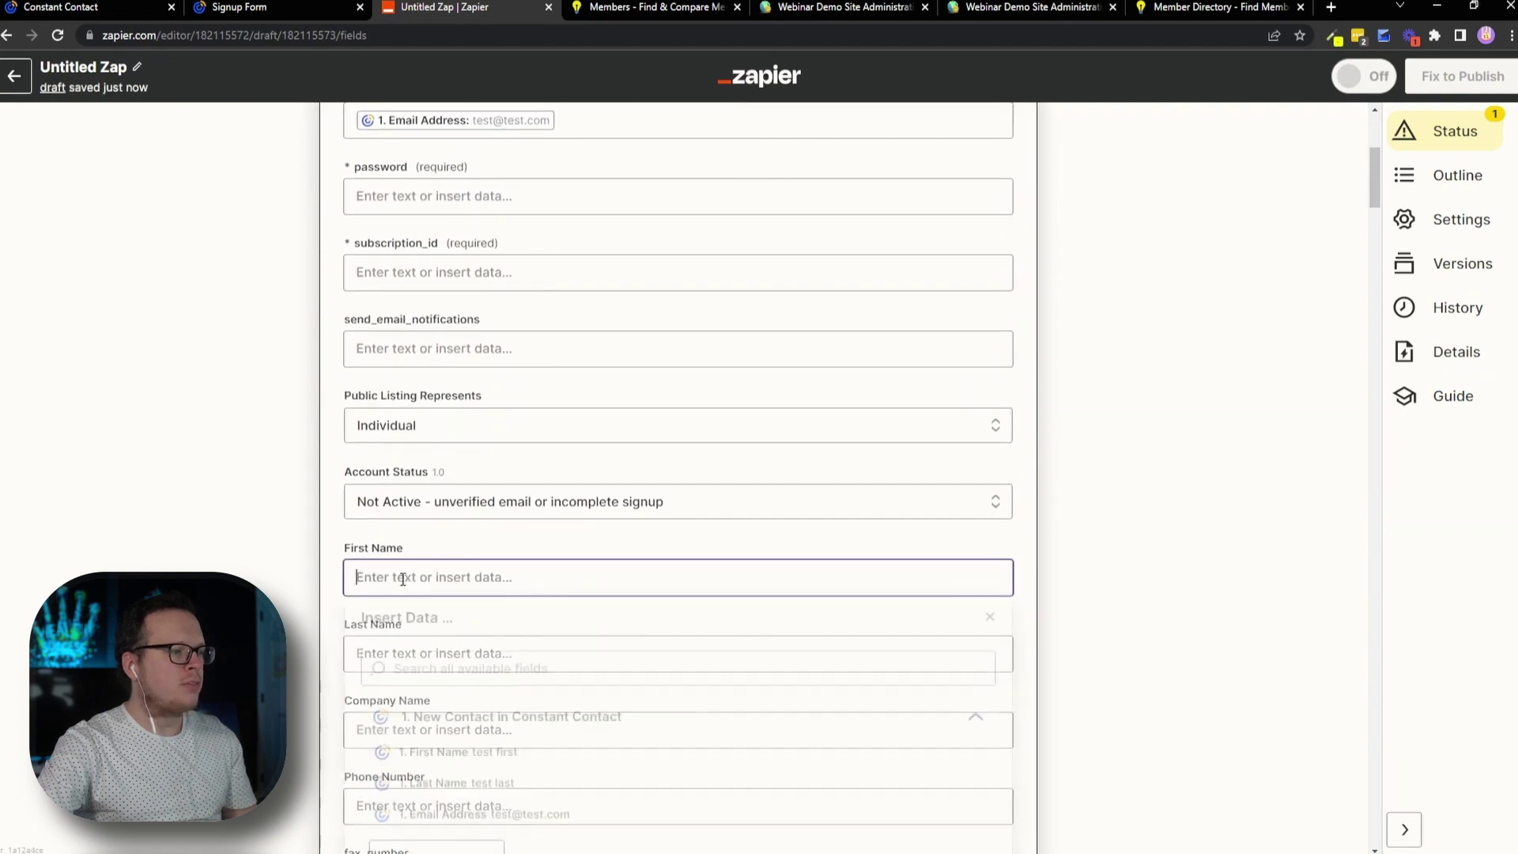
{"action": "left_click", "coordinate": [443, 752]}
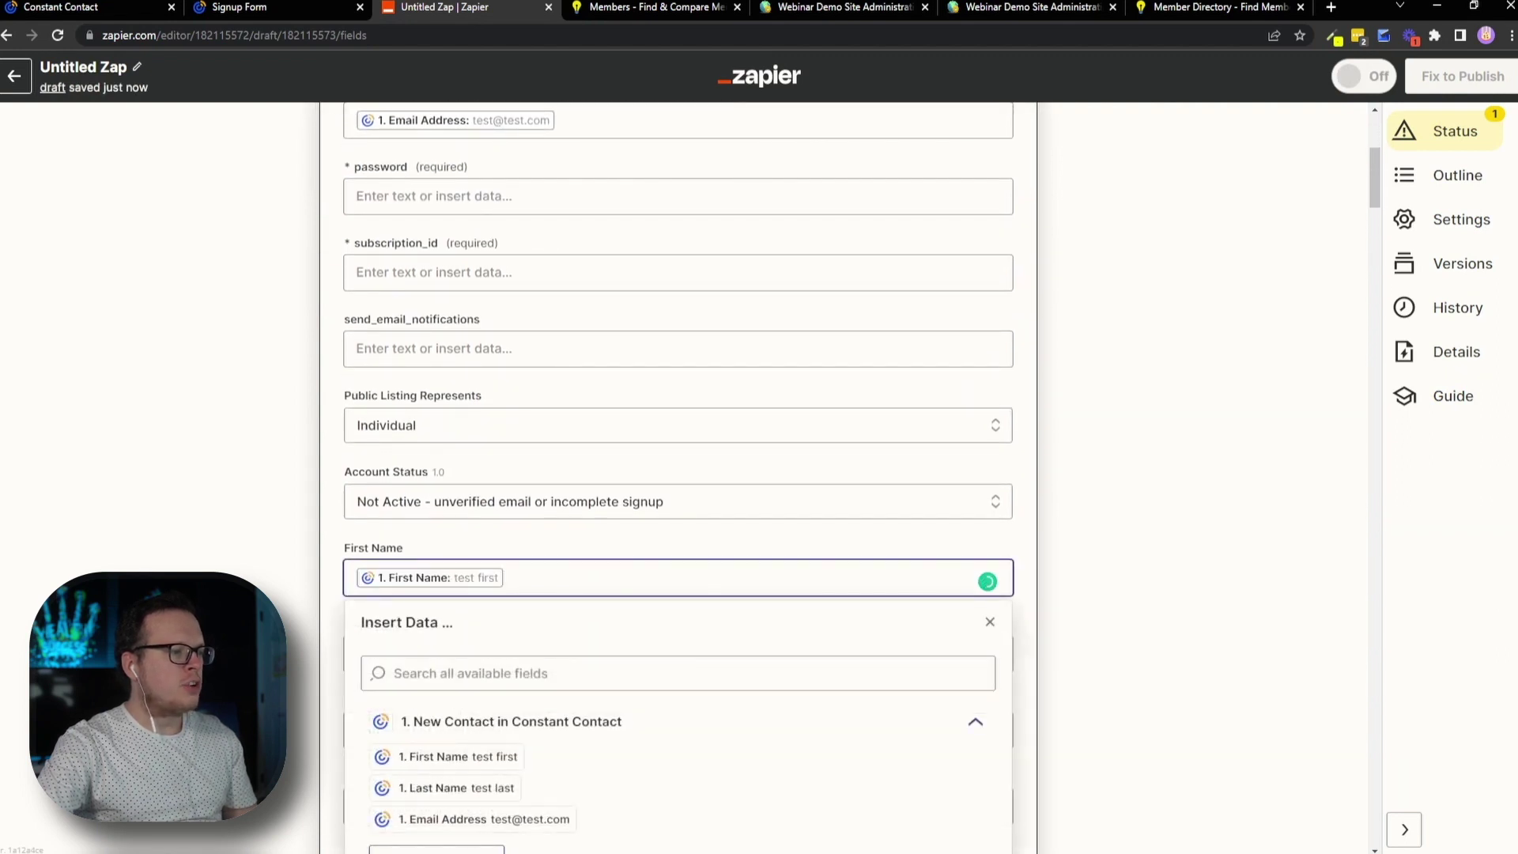
{"action": "scroll", "coordinate": [395, 554], "scroll_direction": "down", "scroll_amount": 2}
{"action": "left_click", "coordinate": [366, 491]}
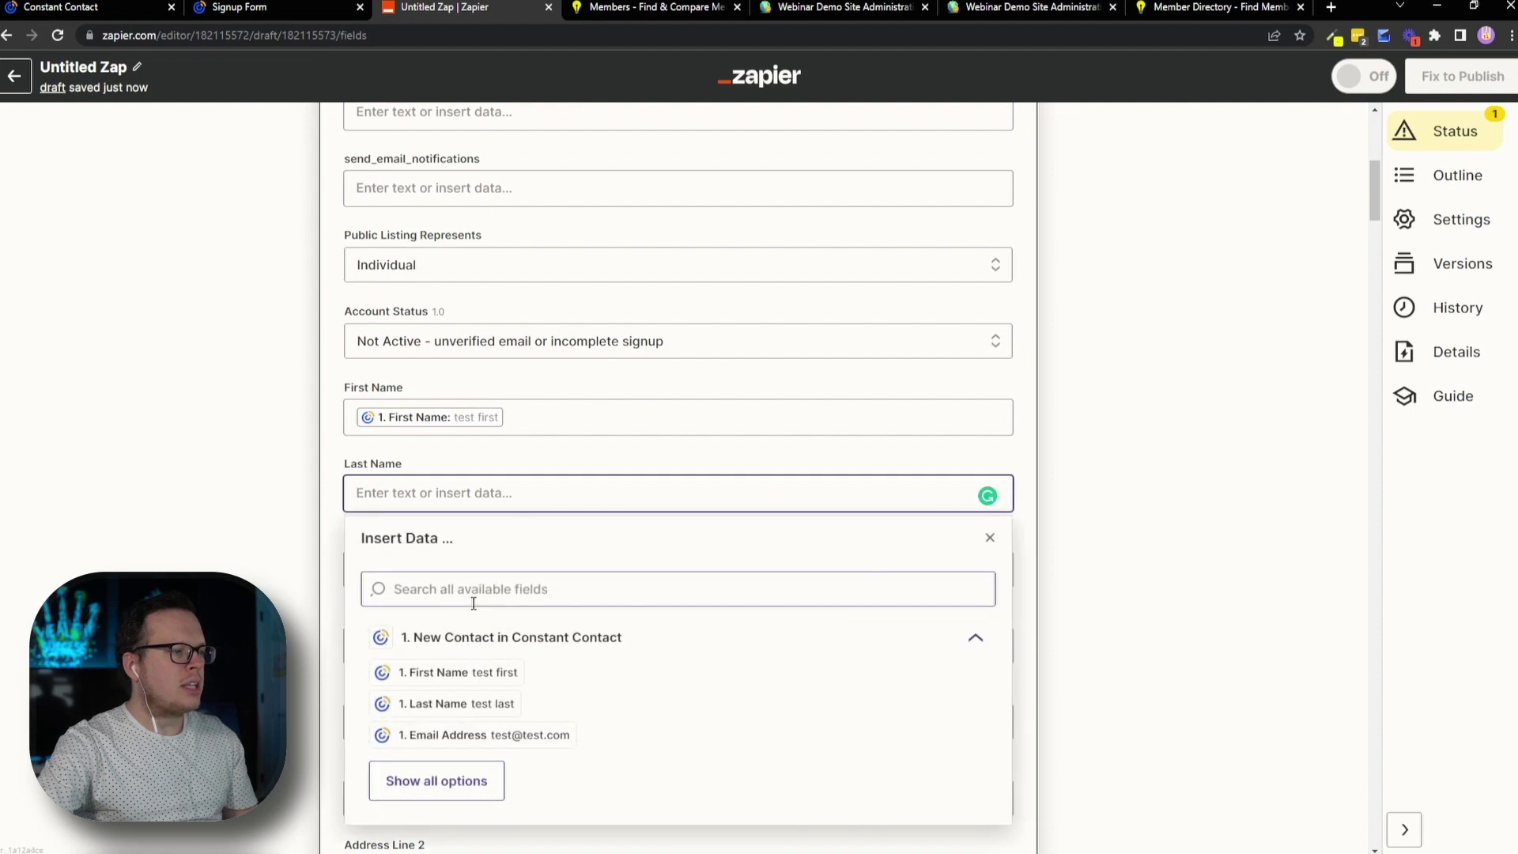
{"action": "left_click", "coordinate": [443, 703]}
{"action": "left_click", "coordinate": [536, 477]}
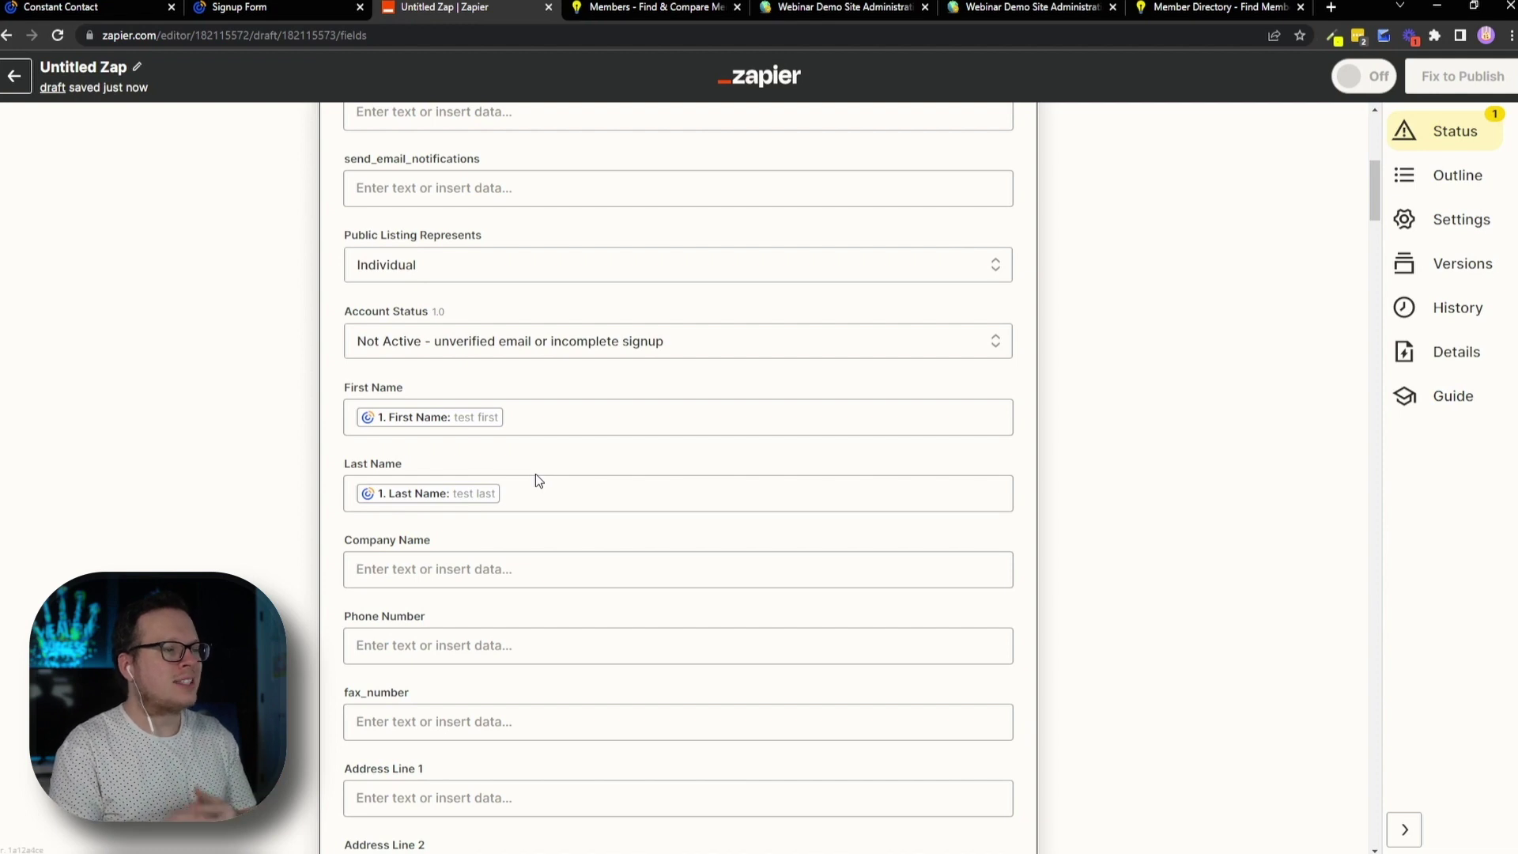
{"action": "scroll", "coordinate": [536, 477], "scroll_direction": "down", "scroll_amount": 1}
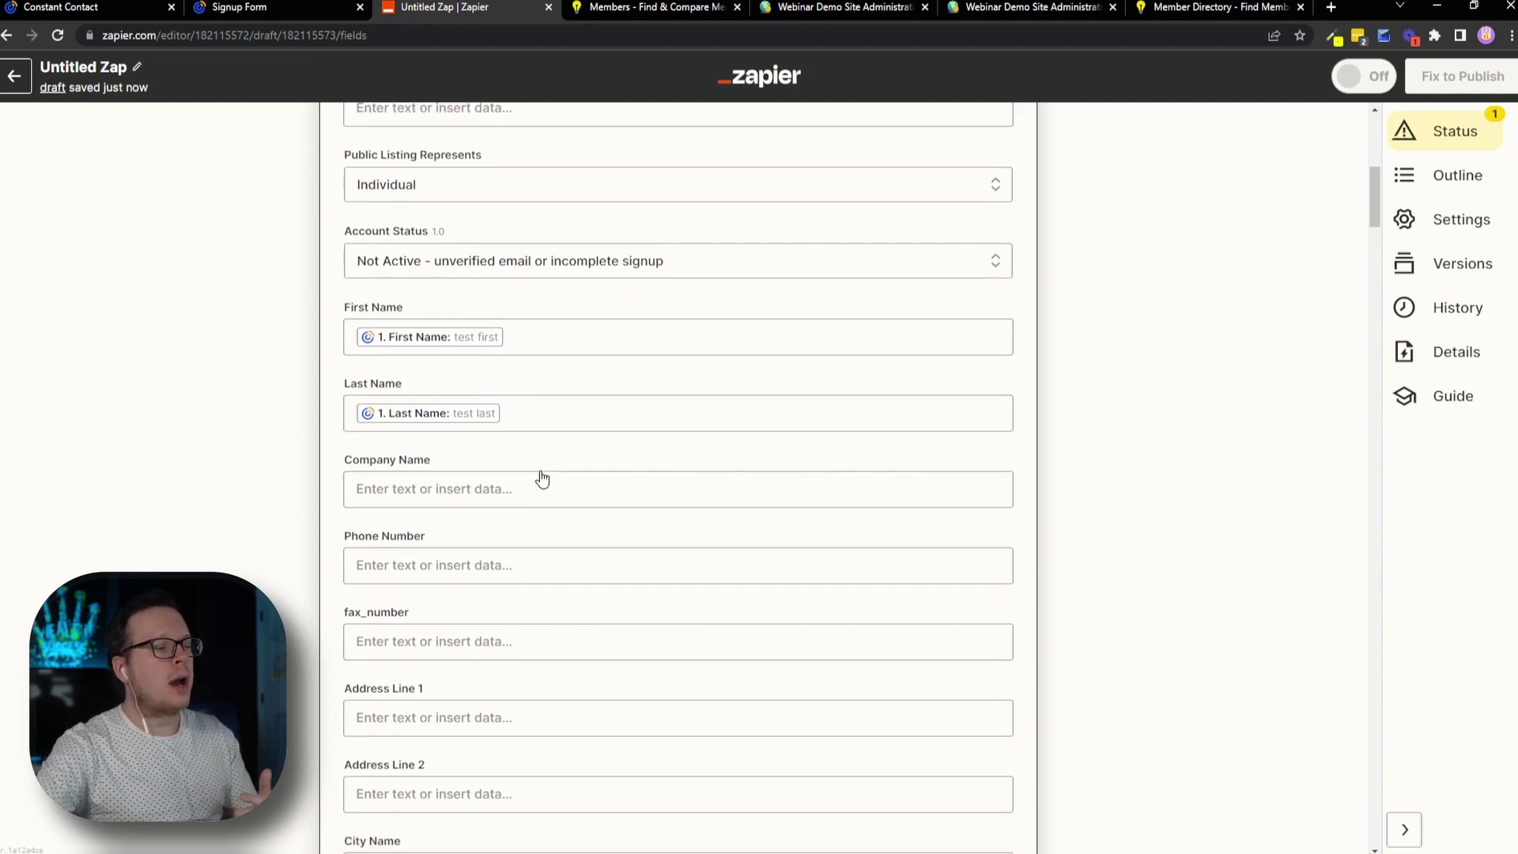
{"action": "left_click", "coordinate": [549, 498]}
{"action": "scroll", "coordinate": [548, 498], "scroll_direction": "down", "scroll_amount": 20}
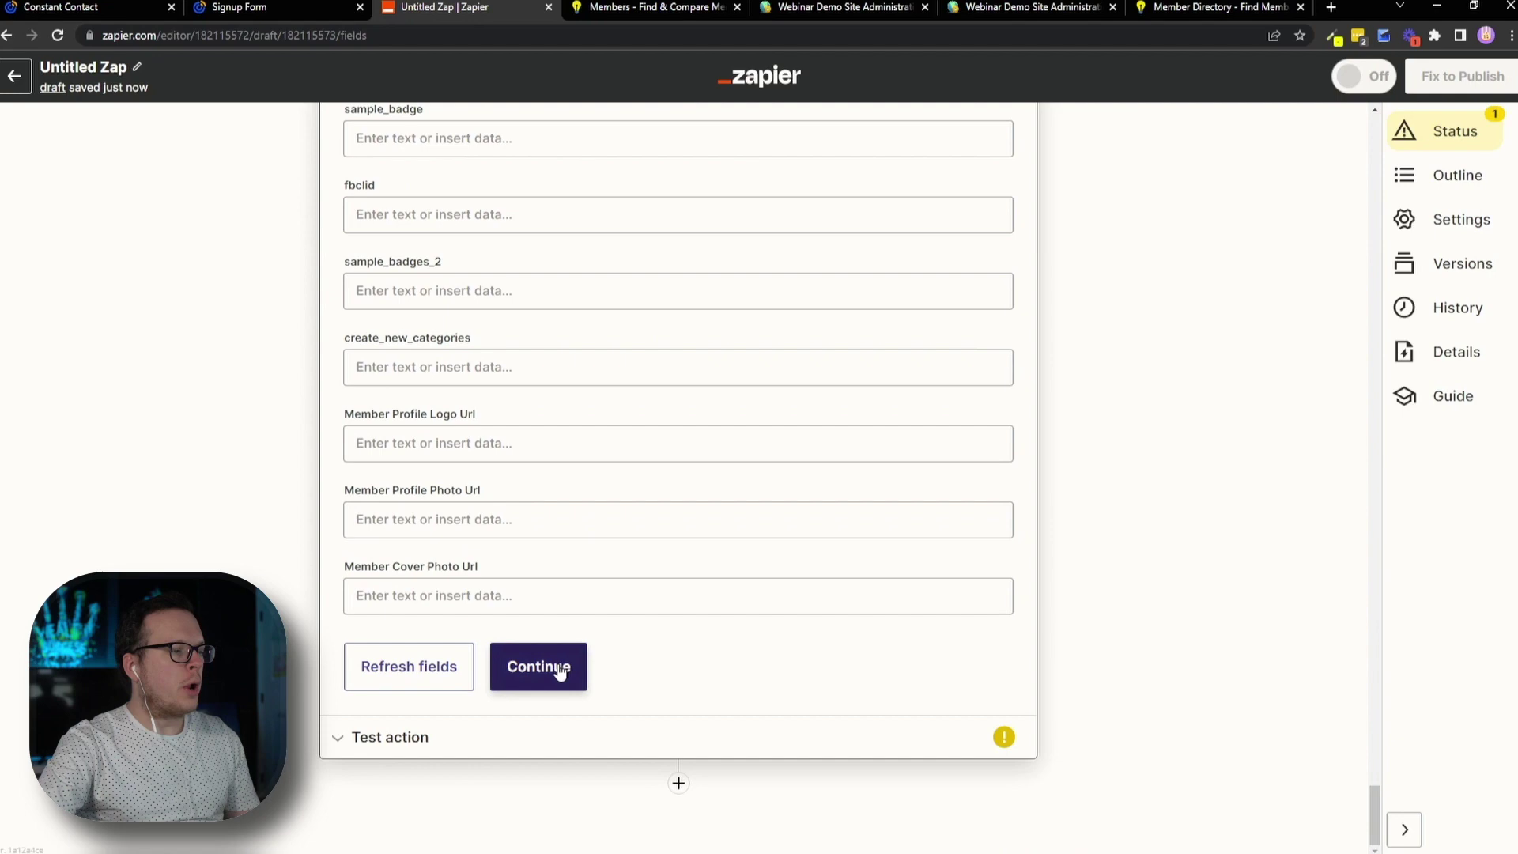
Step: Test the action, sending user 'test first test last' to Brilliant Directories as user_id 143
{"action": "left_click", "coordinate": [550, 676]}
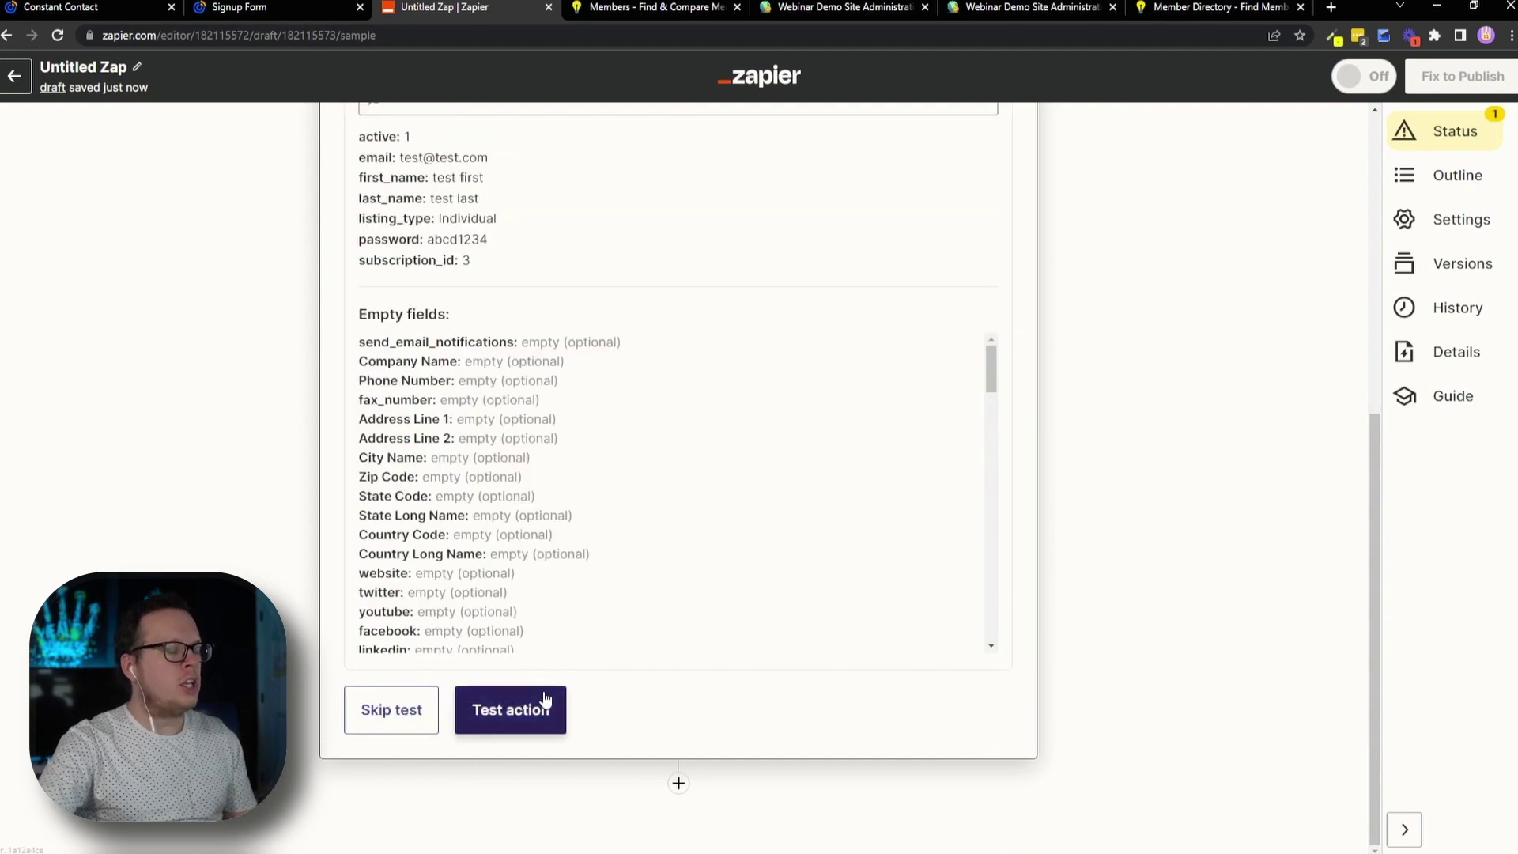
{"action": "left_click", "coordinate": [530, 712]}
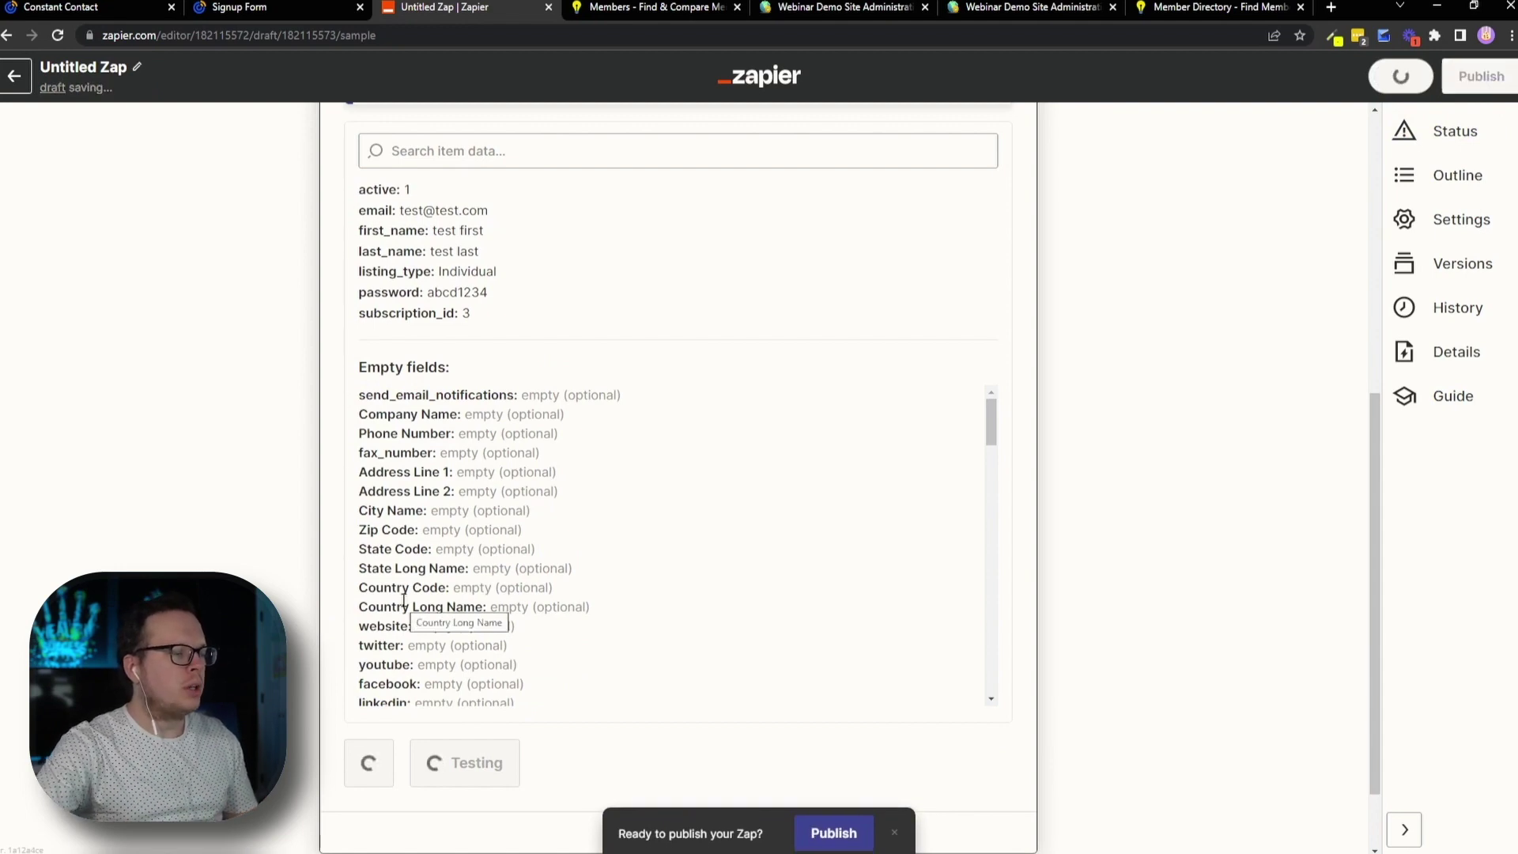
{"action": "scroll", "coordinate": [585, 606], "scroll_direction": "up", "scroll_amount": 1}
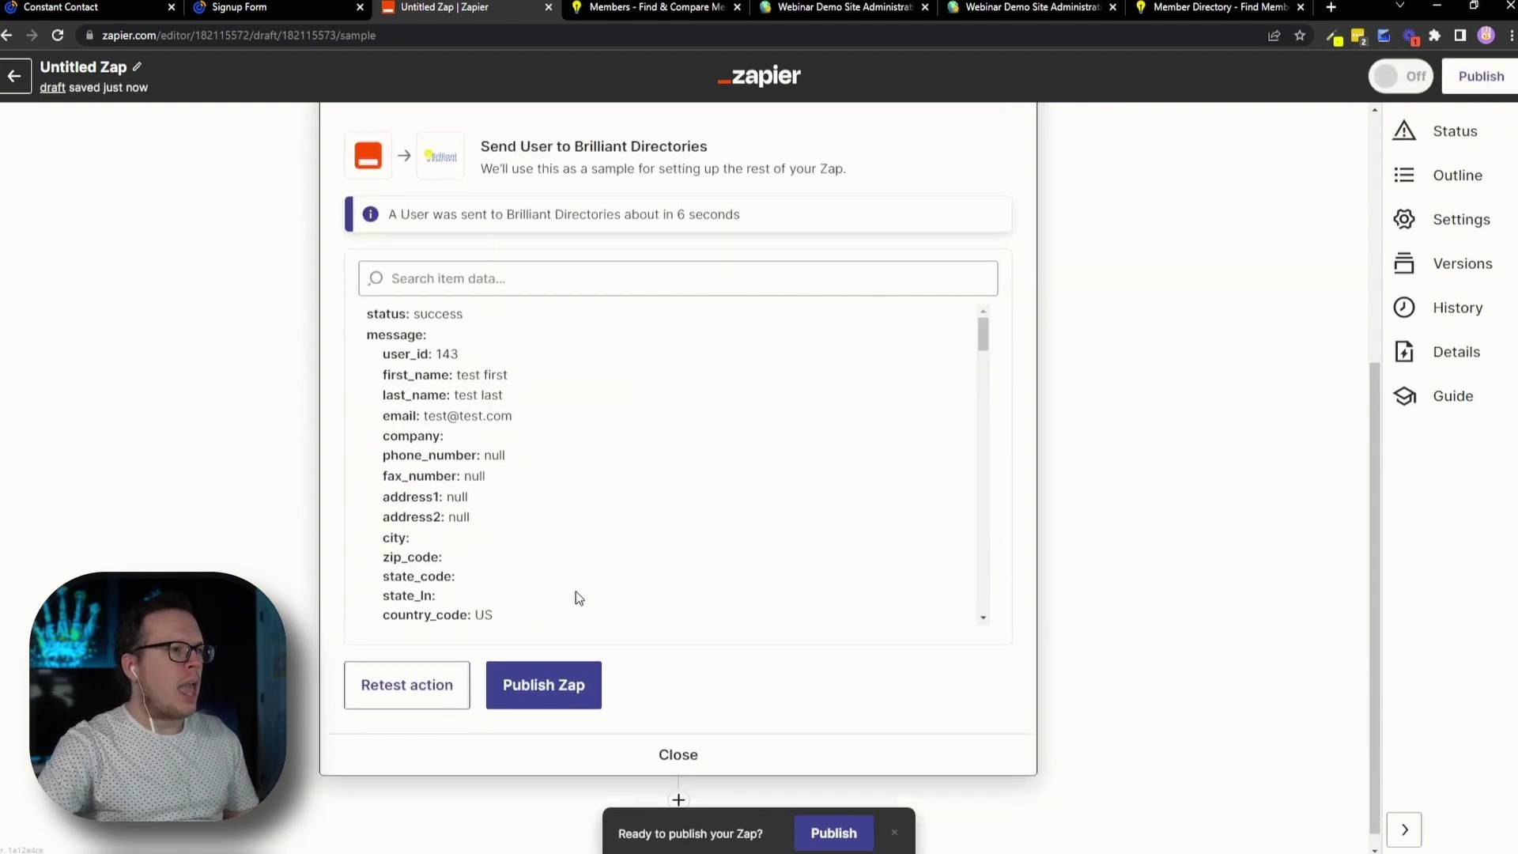
{"action": "left_click_drag", "start_coordinate": [397, 278], "coordinate": [515, 279]}
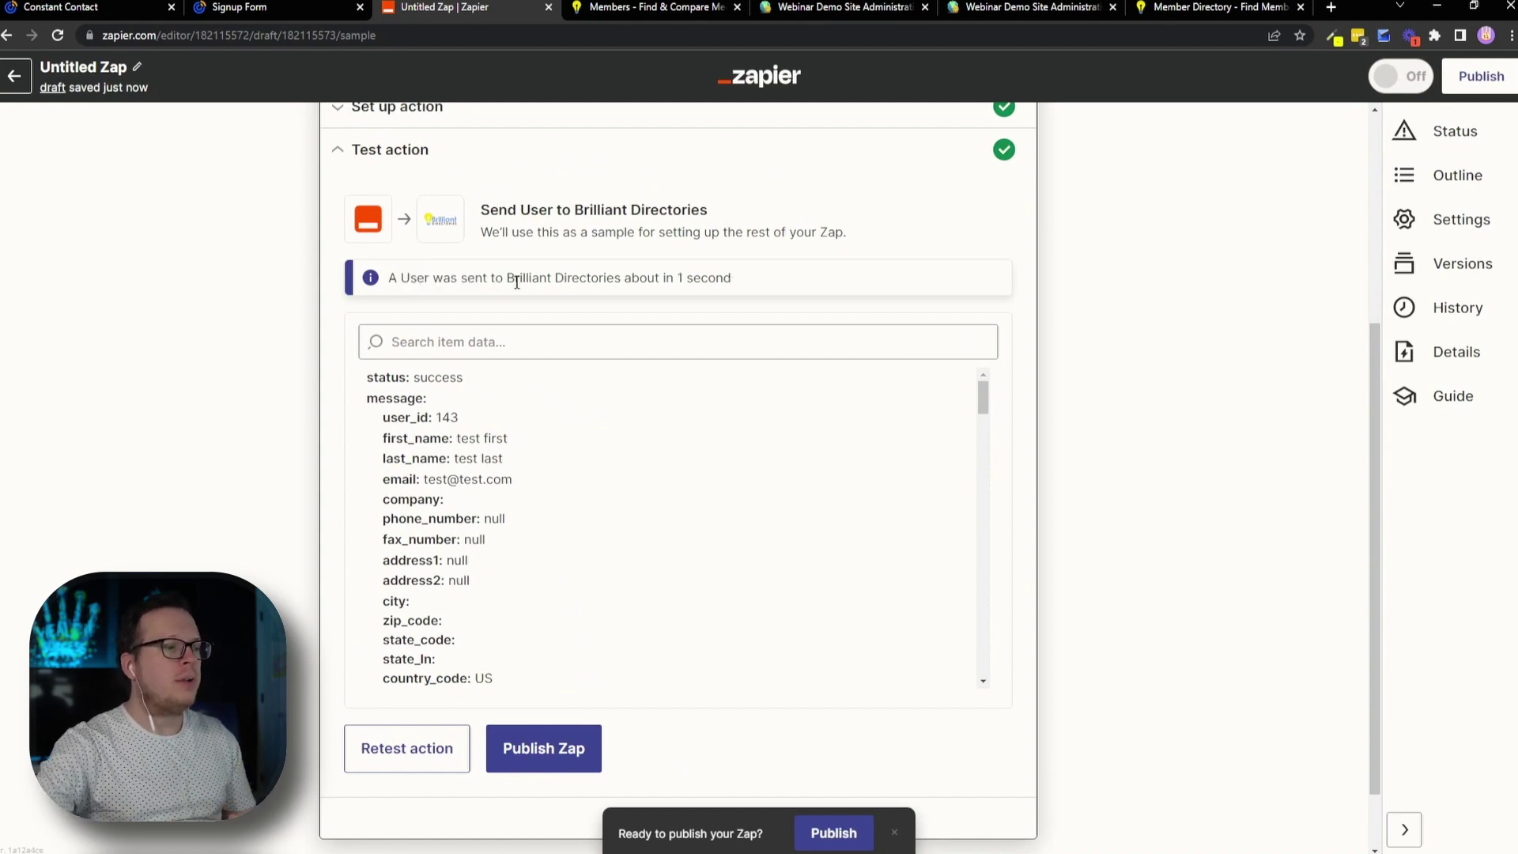
Step: Publish the Zap and turn it on, then bring up the Constant Contact signup form
{"action": "left_click", "coordinate": [546, 746]}
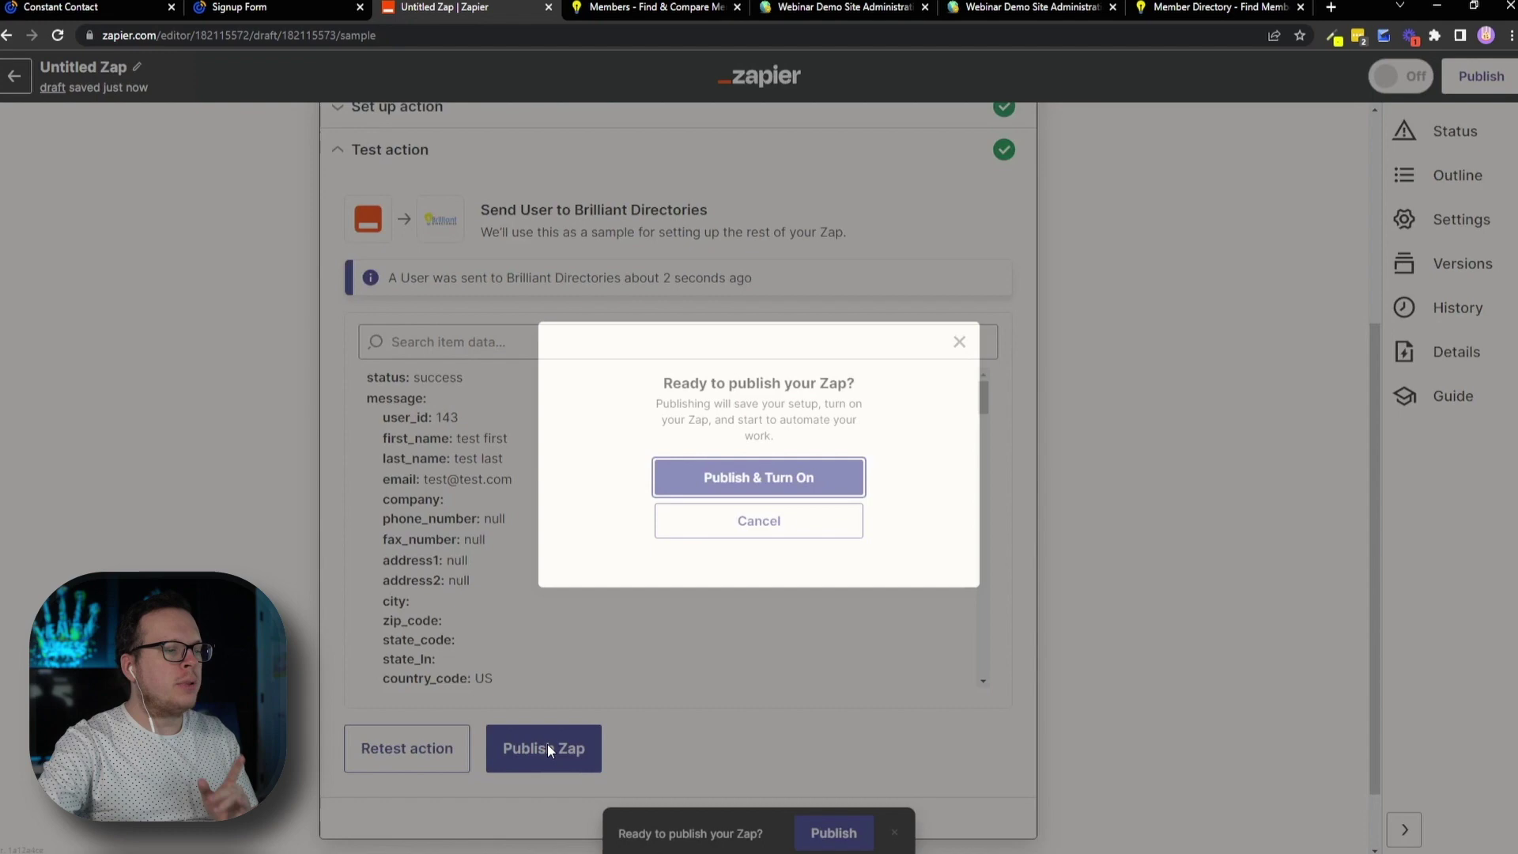
{"action": "left_click", "coordinate": [737, 481]}
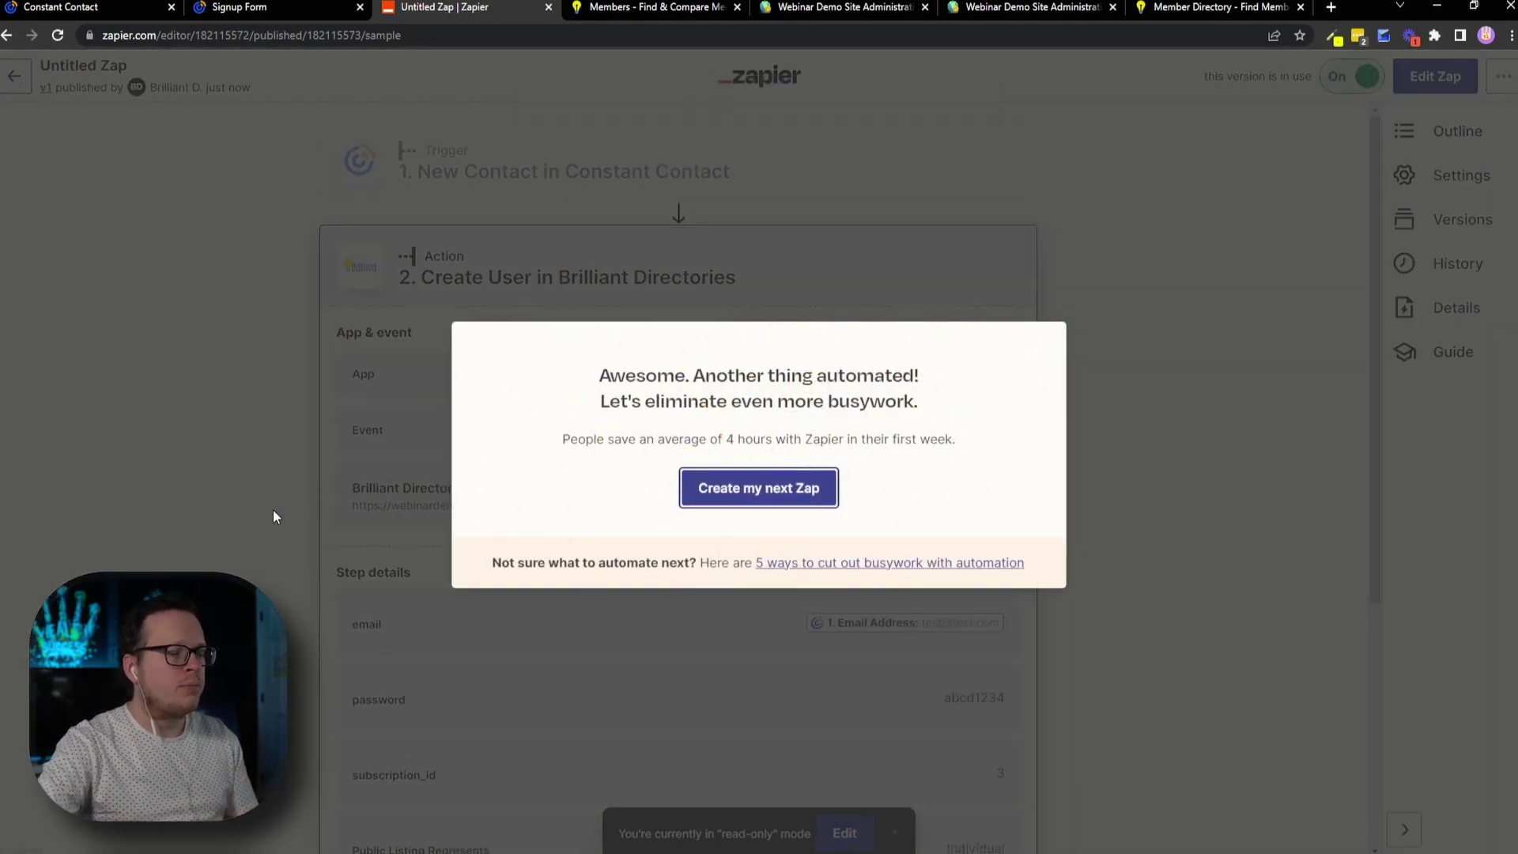
{"action": "left_click", "coordinate": [220, 491]}
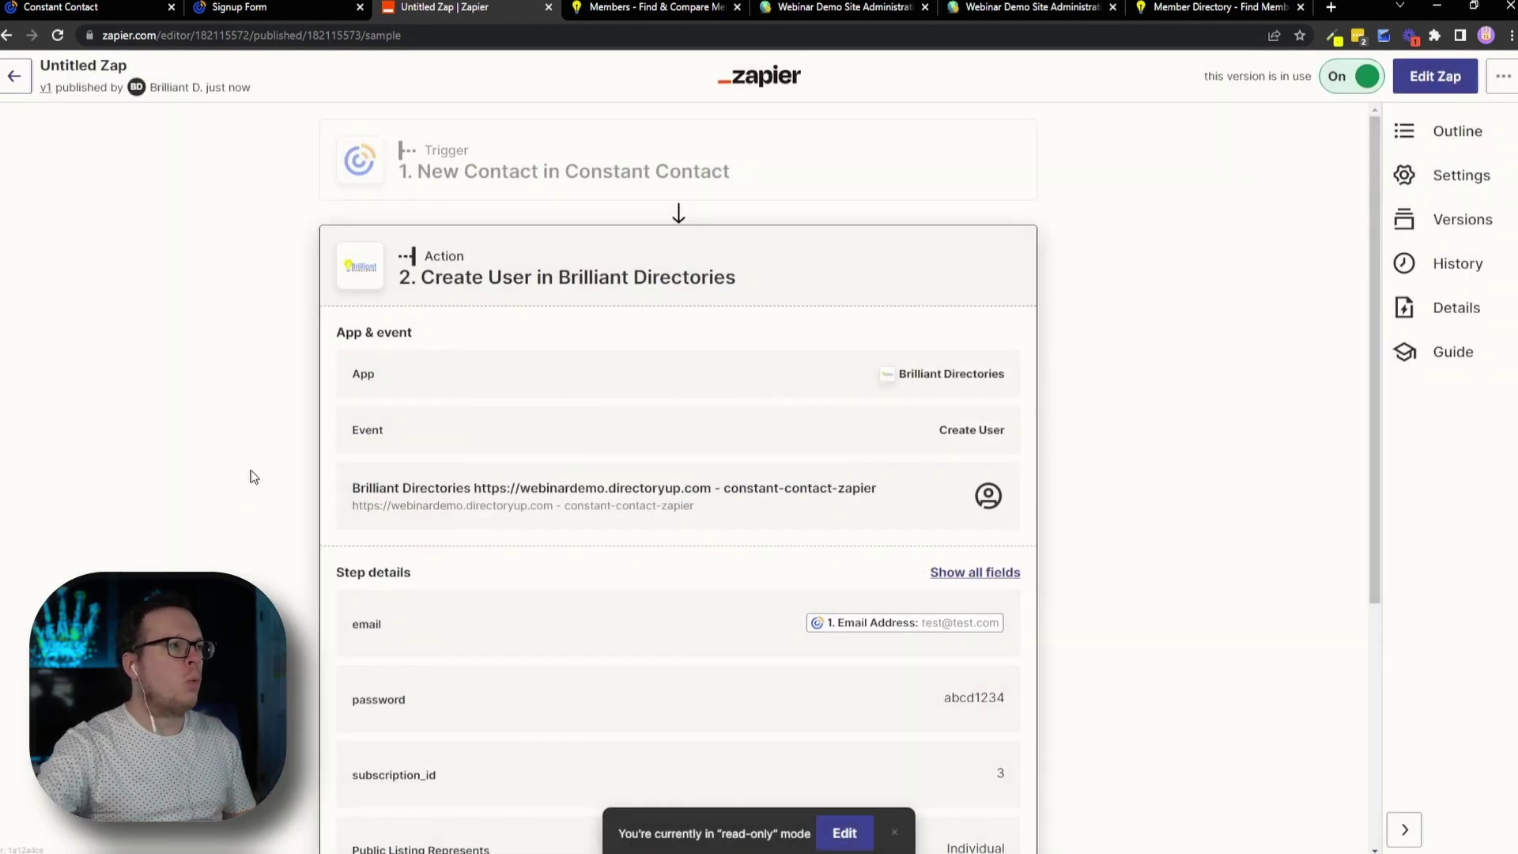
{"action": "left_click", "coordinate": [277, 11]}
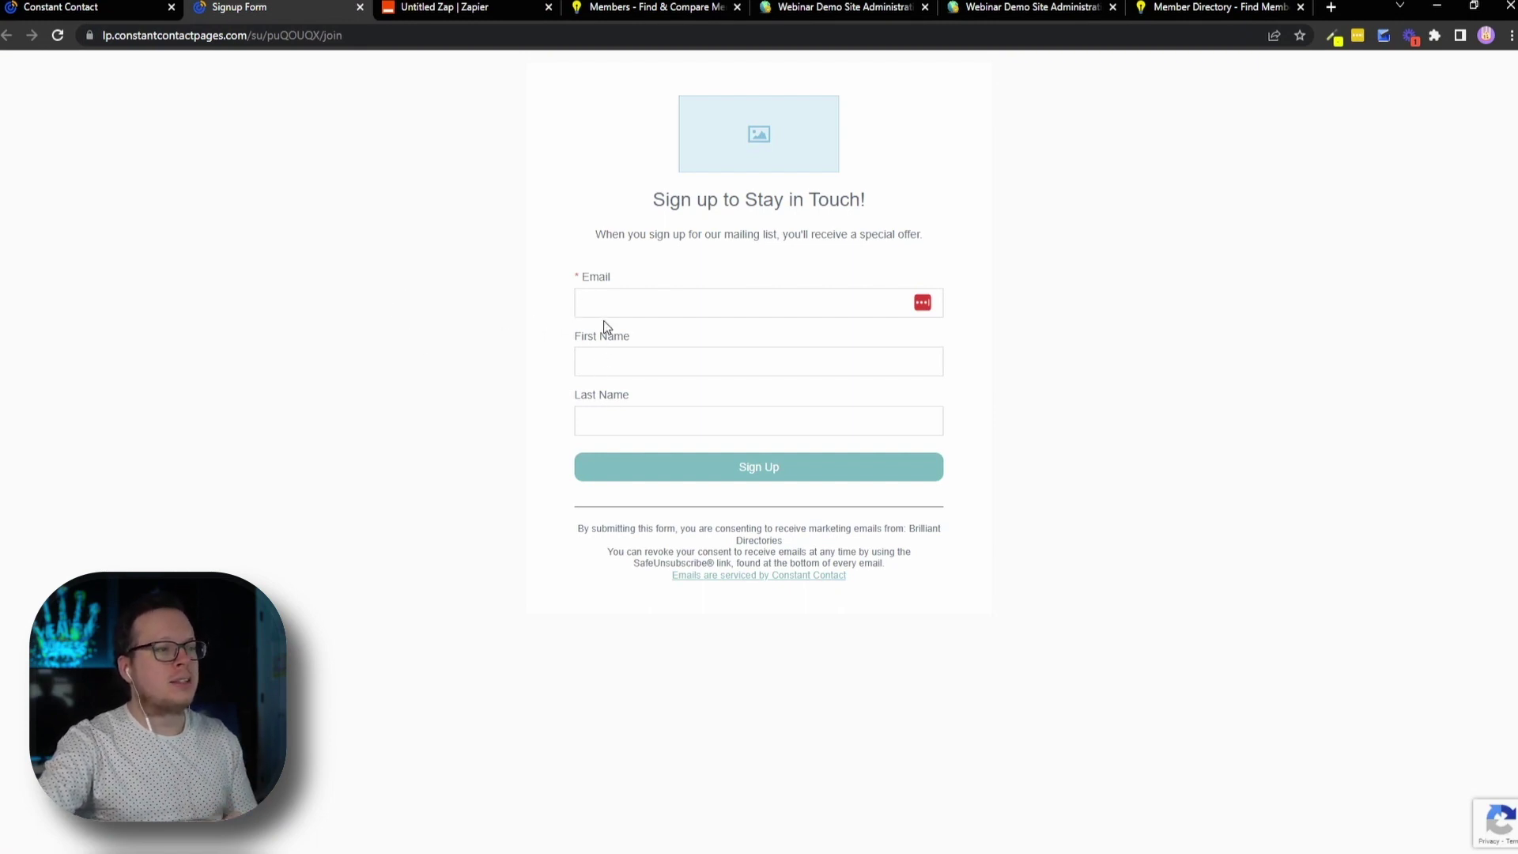
Step: Submit a test signup with an autofilled email, first name and last name
{"action": "left_click", "coordinate": [721, 408]}
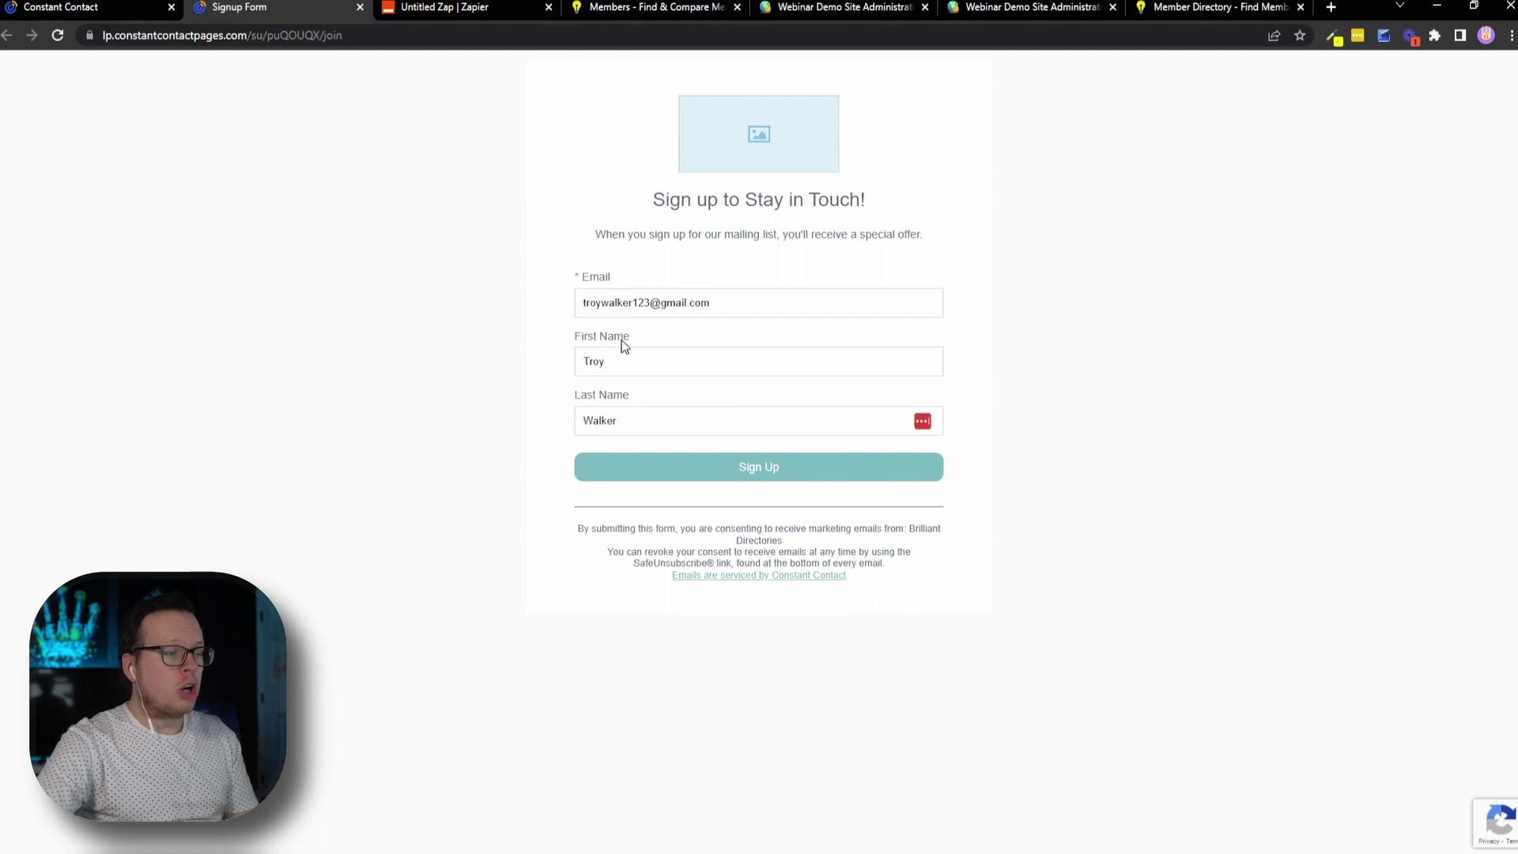
{"action": "left_click", "coordinate": [738, 471]}
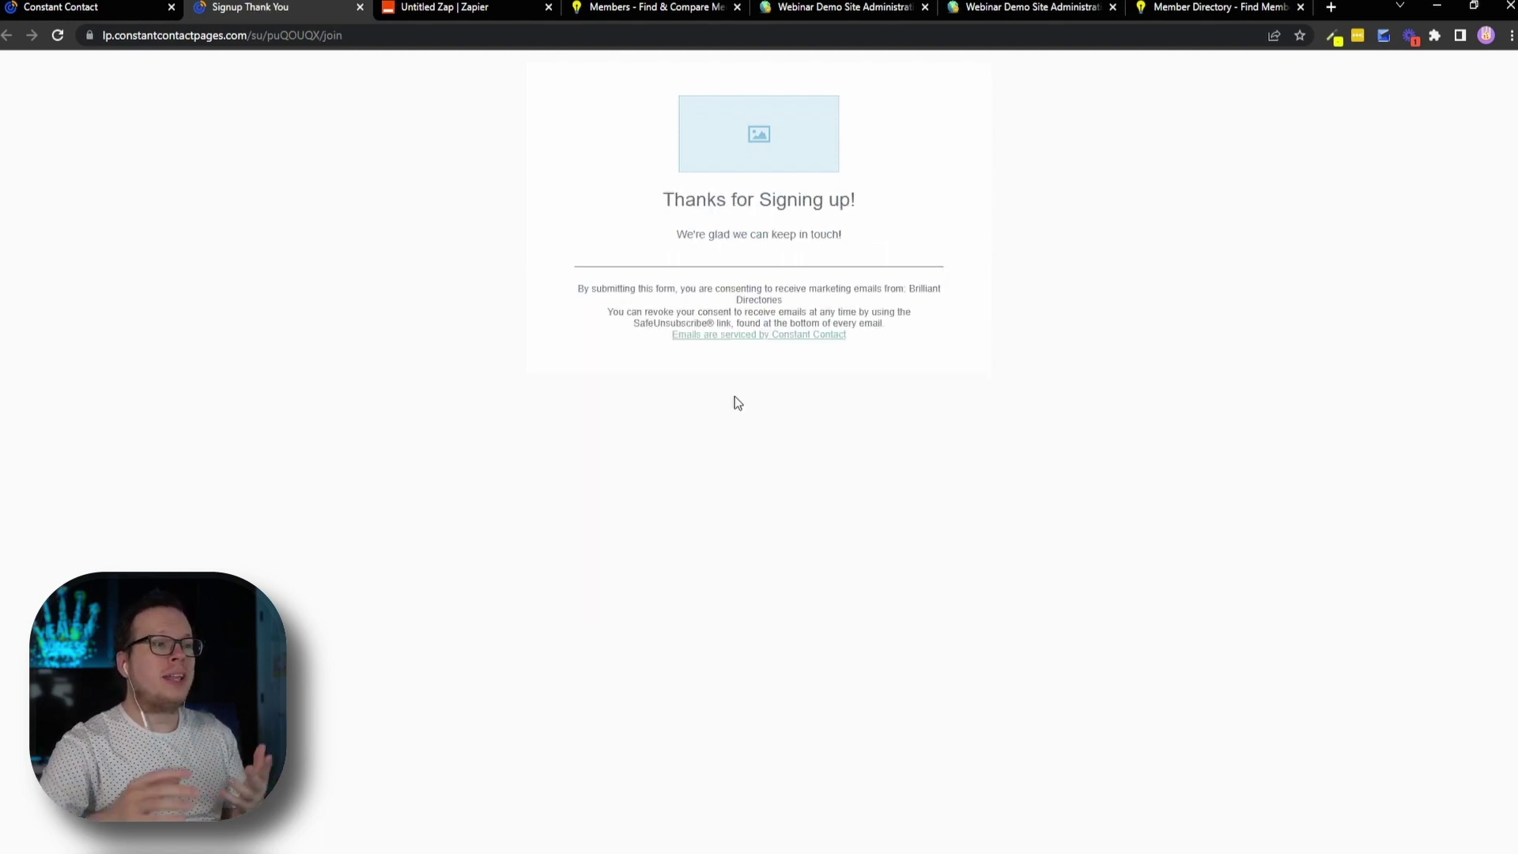